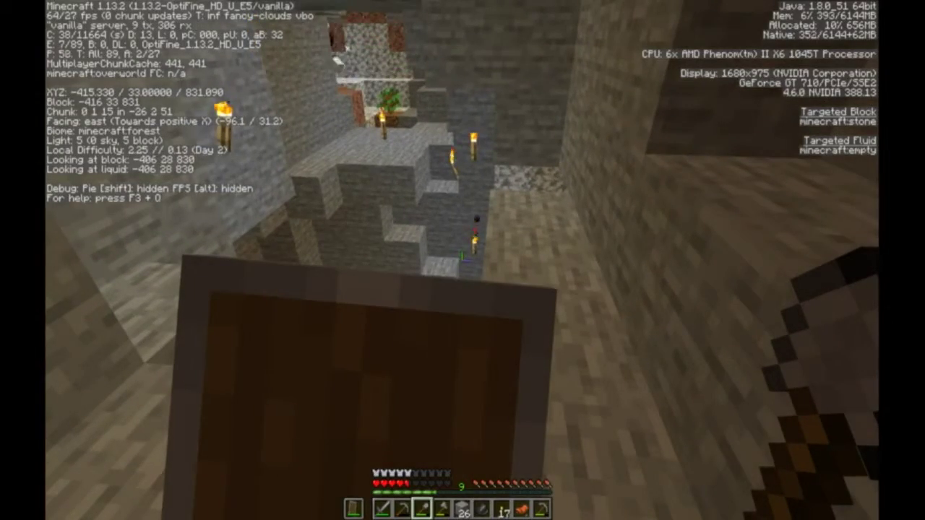
Walk west through the cave, over the ledge, and down into the torch-lit lower chamber.
{"action": "key", "text": "w"}
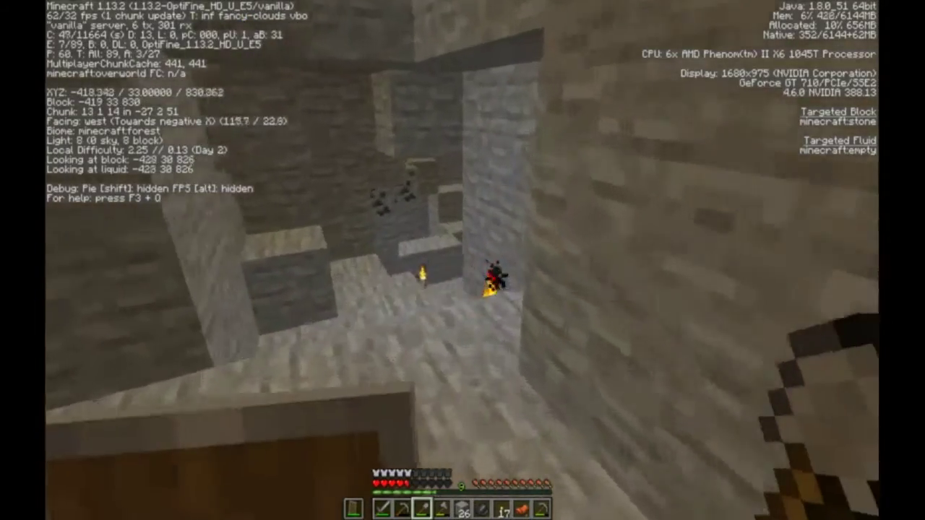
{"action": "key", "text": "w"}
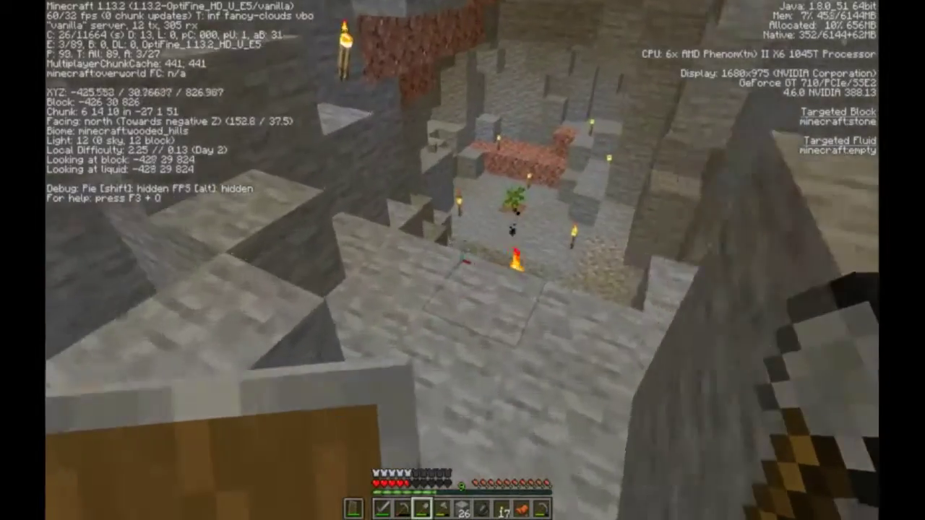
{"action": "key", "text": "w"}
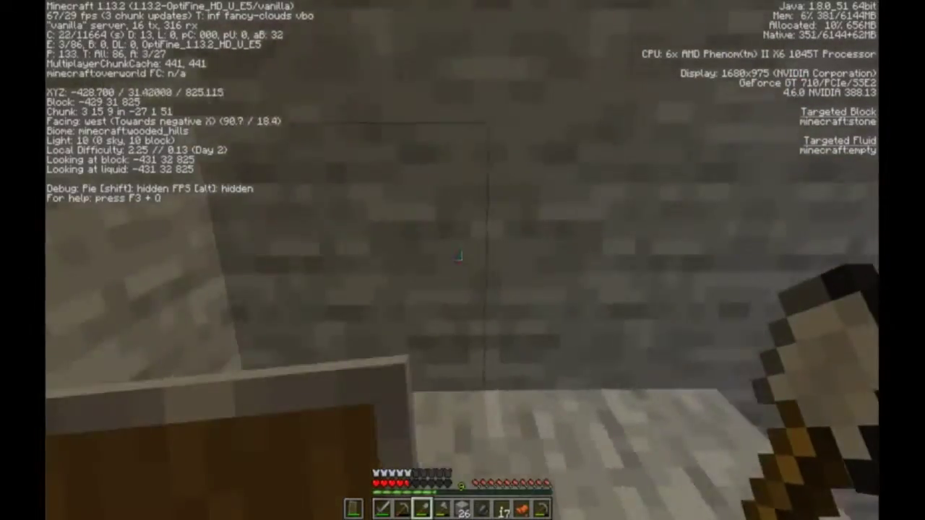
{"action": "key", "text": "w"}
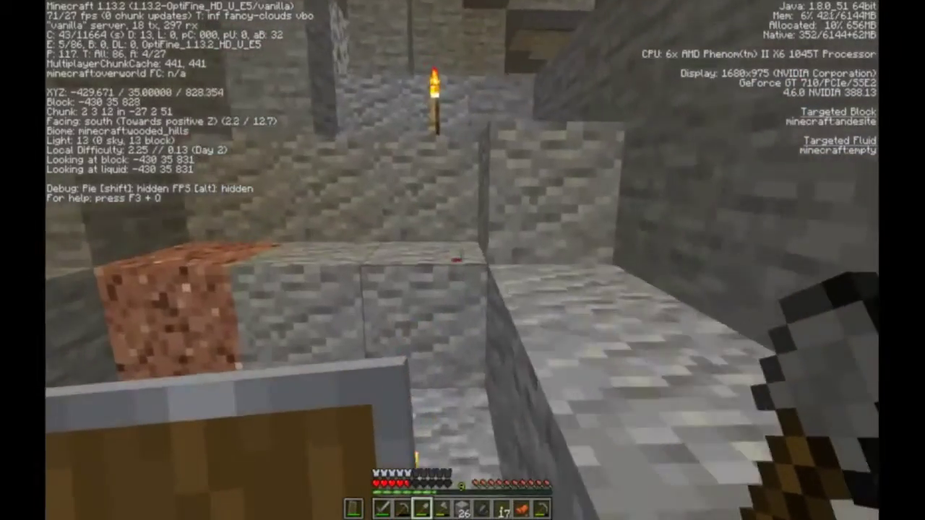
{"action": "key", "text": "w"}
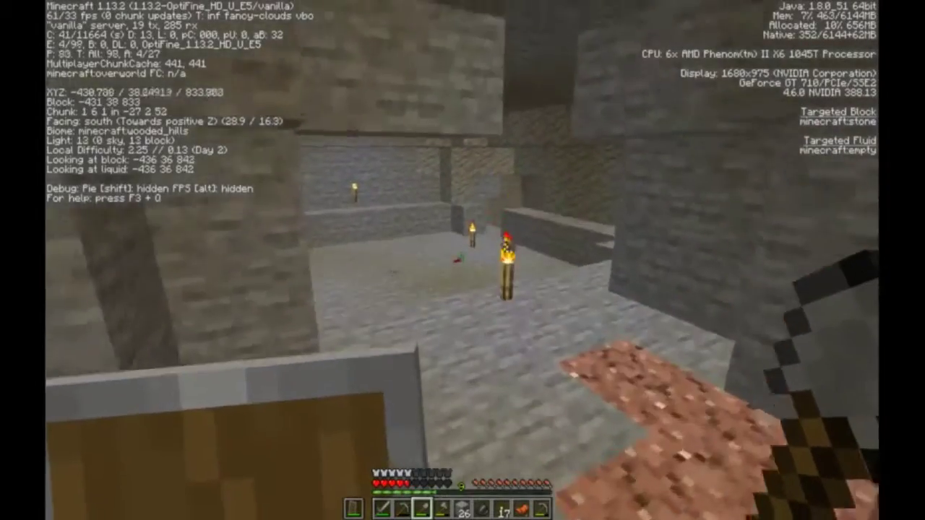
{"action": "key", "text": "w"}
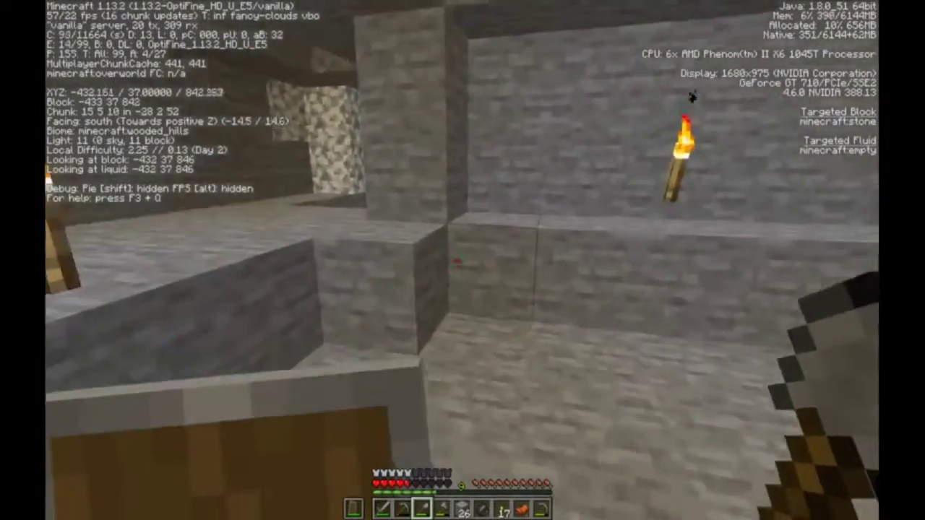
{"action": "key", "text": "w"}
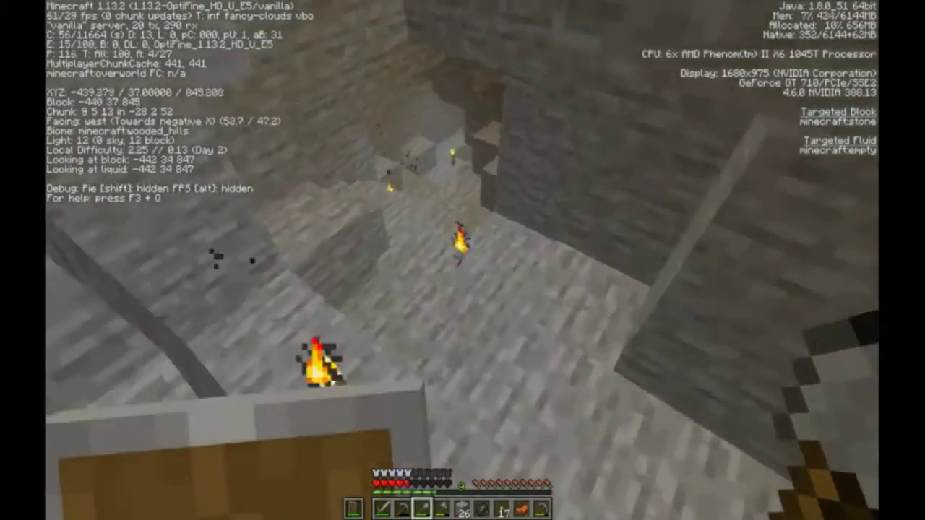
Walk down the lower tunnel and check the inventory's flint and supplies.
{"action": "key", "text": "w"}
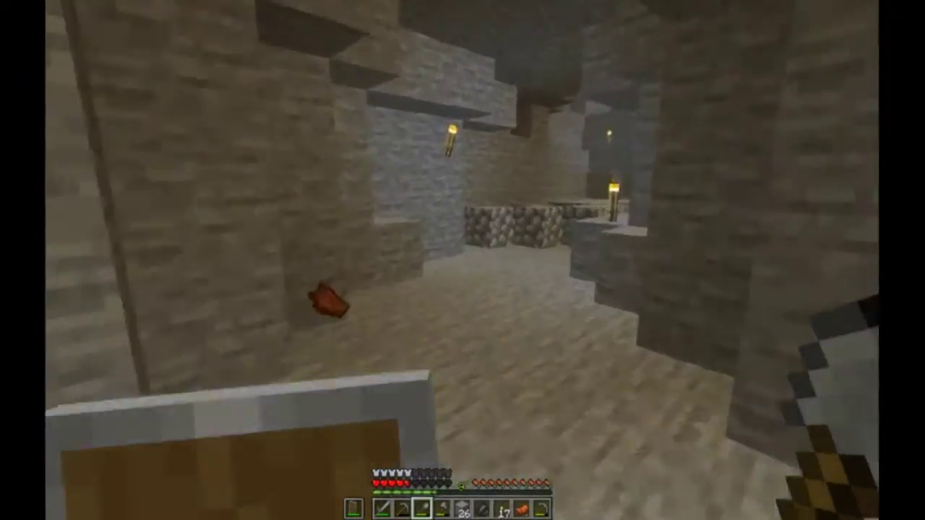
{"action": "key", "text": "e"}
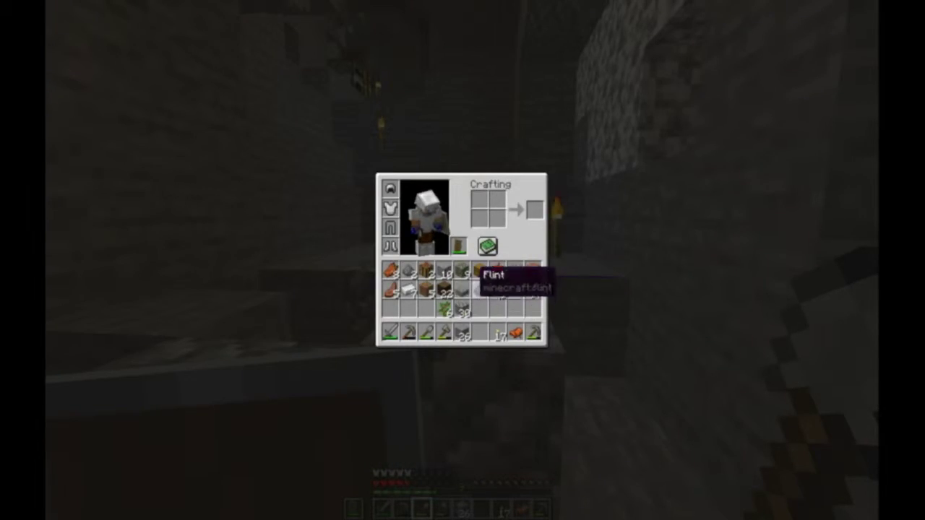
Head toward the teammate, briefly checking the inventory on the way.
{"action": "key", "text": "Escape"}
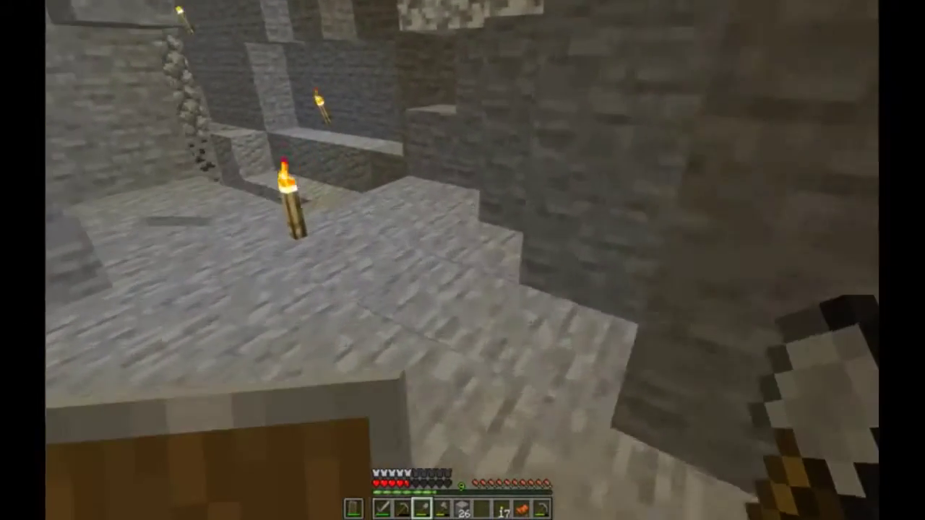
{"action": "key", "text": "w"}
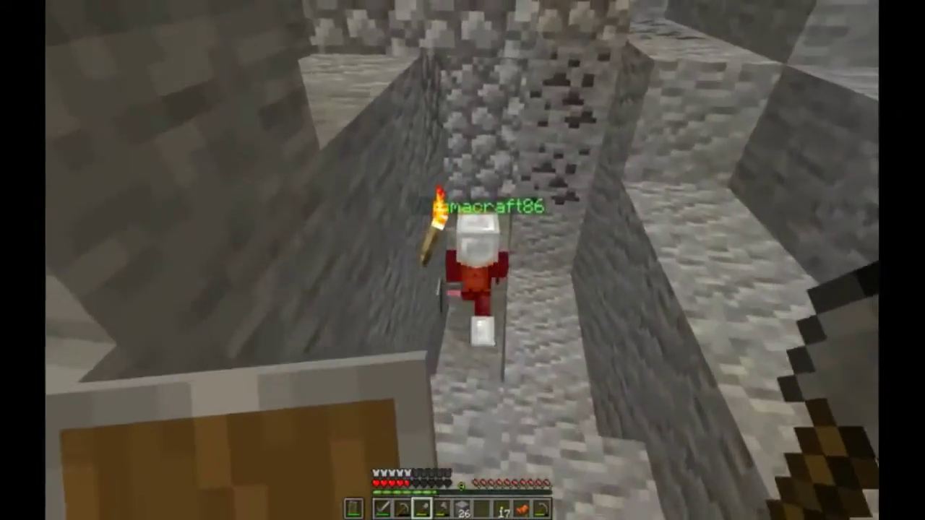
{"action": "key", "text": "e"}
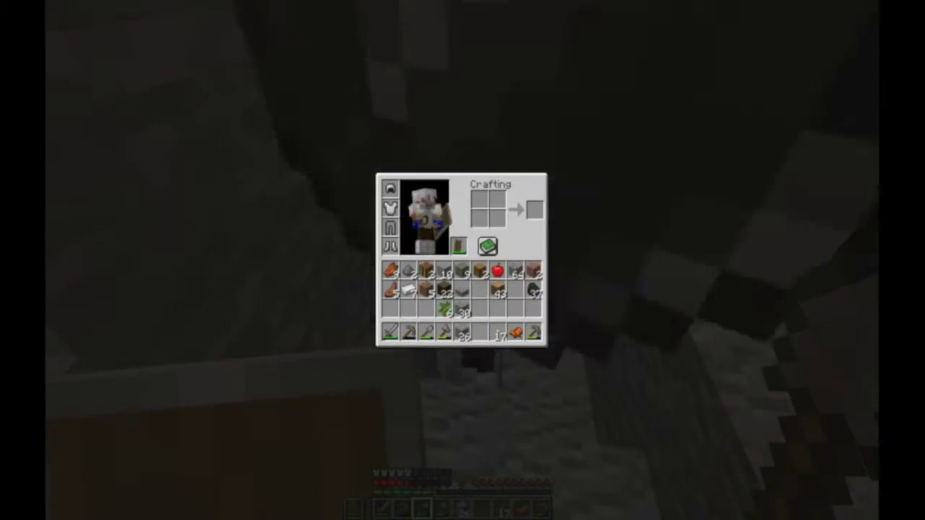
{"action": "key", "text": "Escape"}
Walk past the gravel to the furnace and open its contents screen.
{"action": "key", "text": "w"}
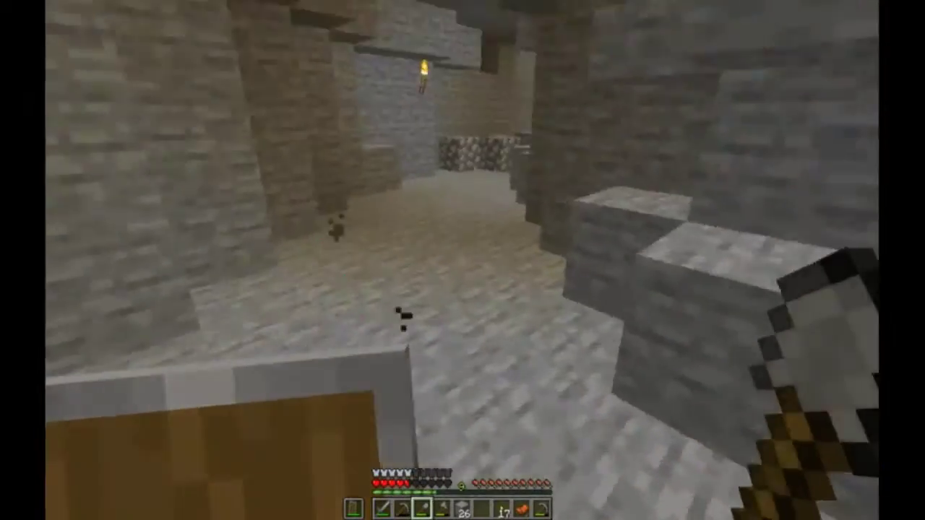
{"action": "key", "text": "w"}
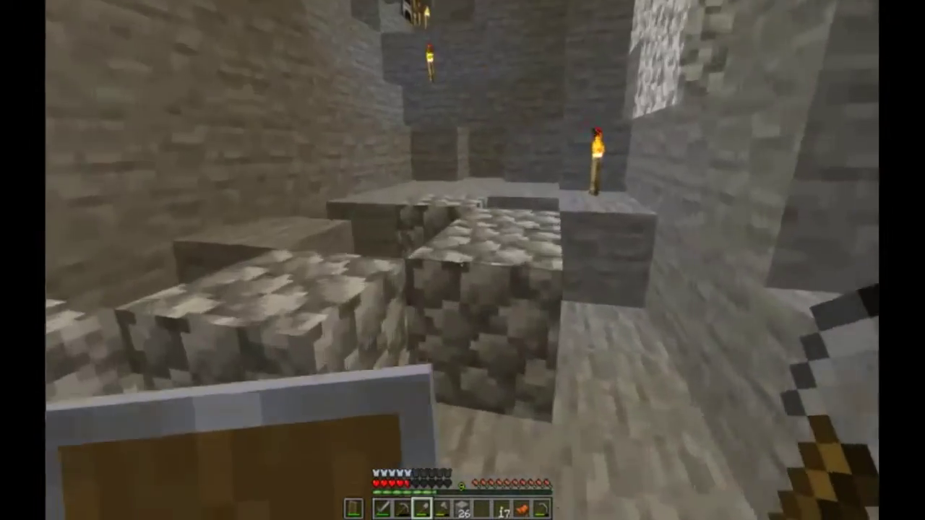
{"action": "key", "text": "w"}
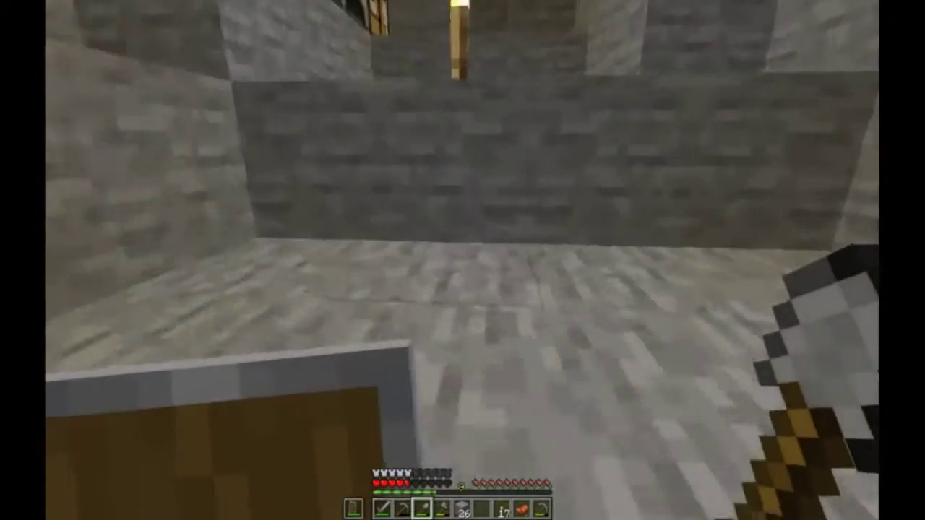
{"action": "key", "text": "w"}
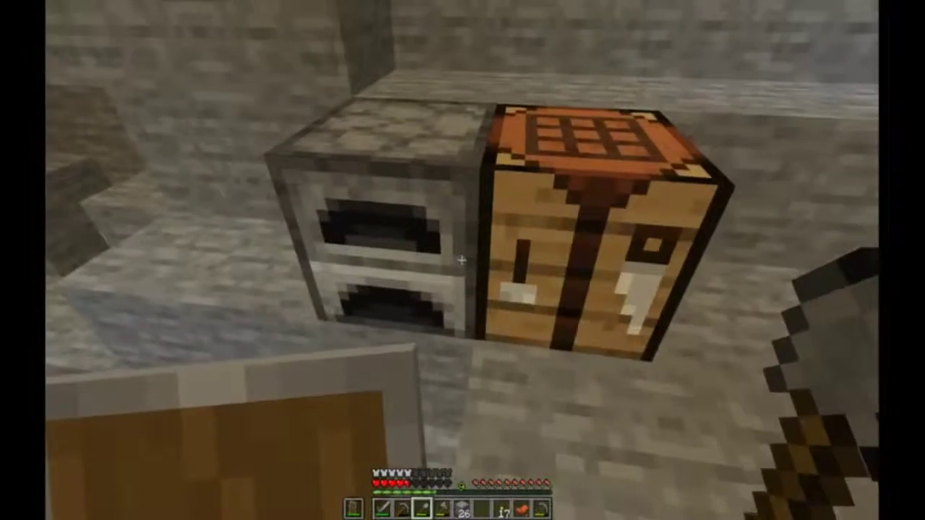
{"action": "right_click", "coordinate": [463, 261]}
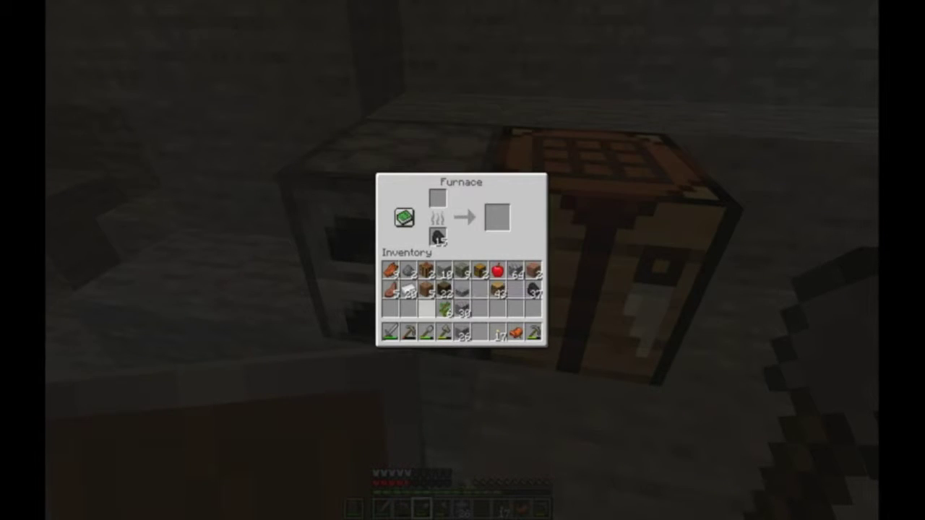
Close and reopen the furnace, then exit back to the cave.
{"action": "key", "text": "Escape"}
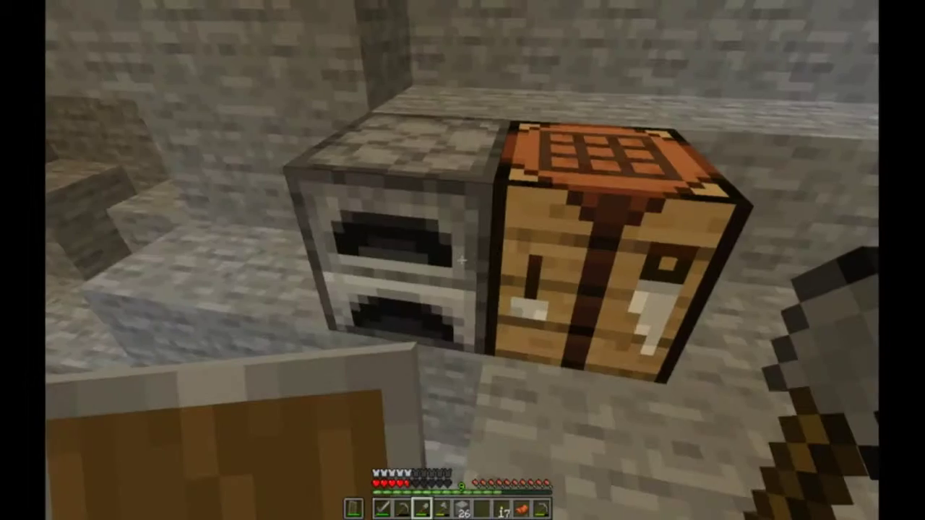
{"action": "right_click", "coordinate": [463, 260]}
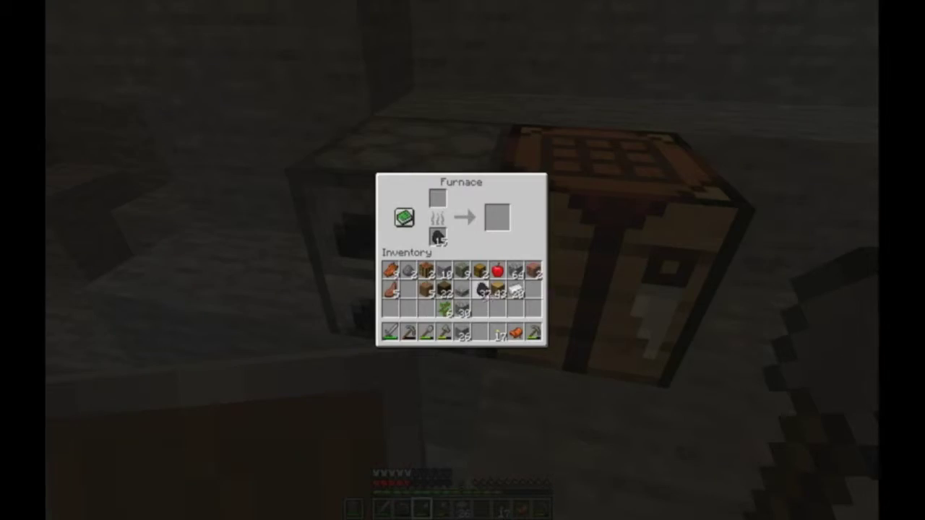
{"action": "key", "text": "Escape"}
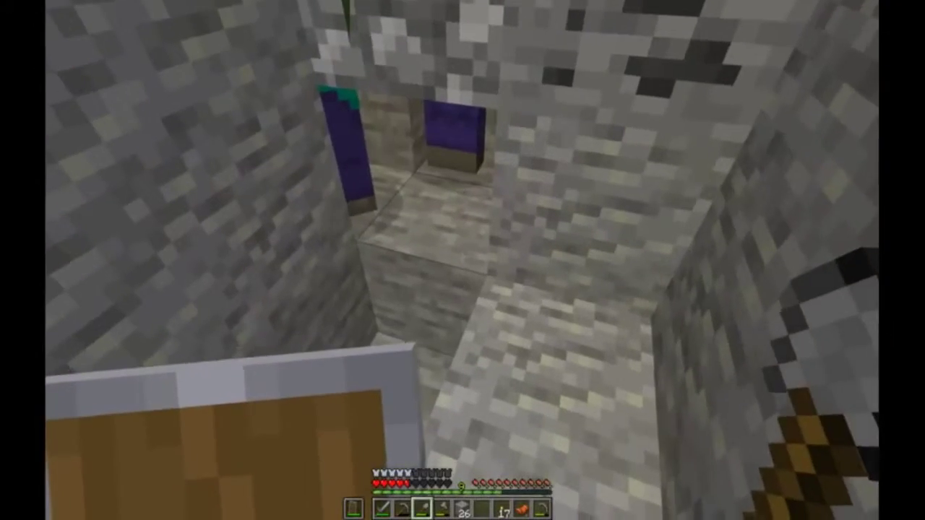
Equip the stone sword from the hotbar while walking the narrow tunnel.
{"action": "key", "text": "2"}
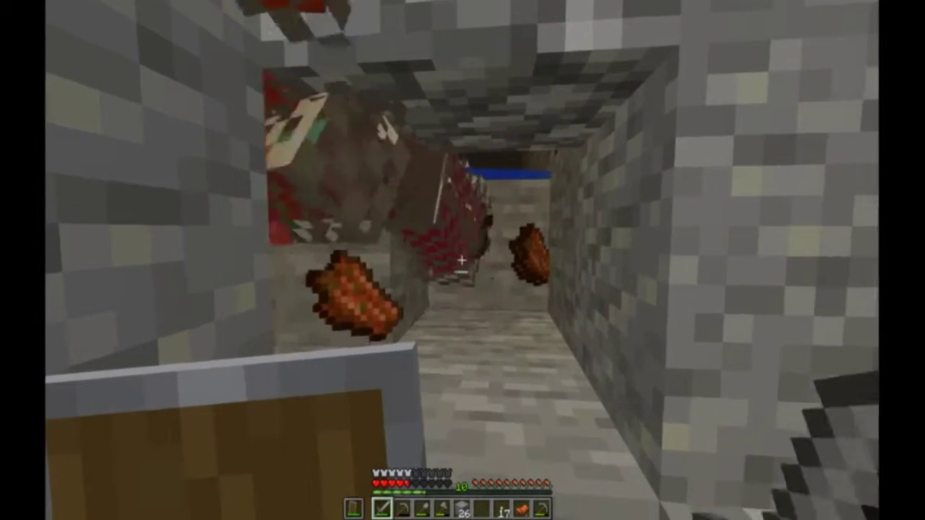
Strike the tunnel mobs twice and briefly check the inventory.
{"action": "left_click", "coordinate": [463, 261]}
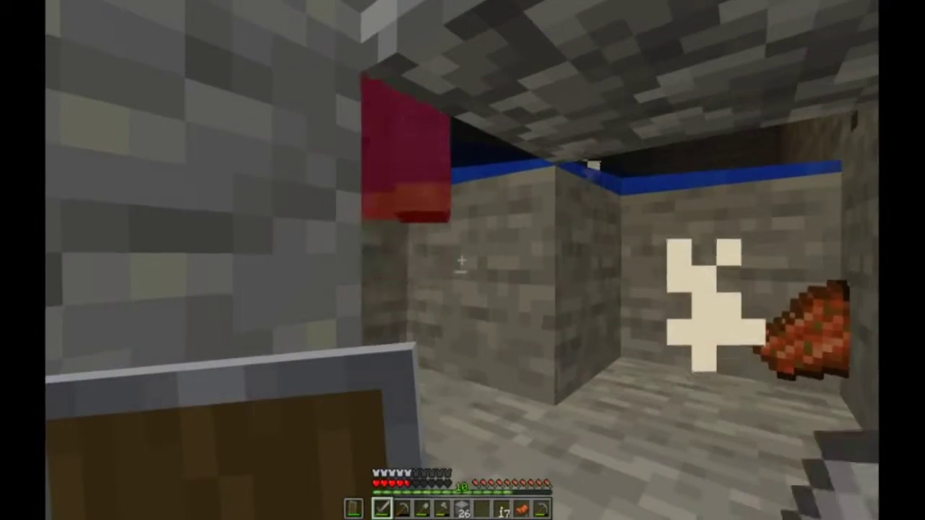
{"action": "left_click", "coordinate": [463, 260]}
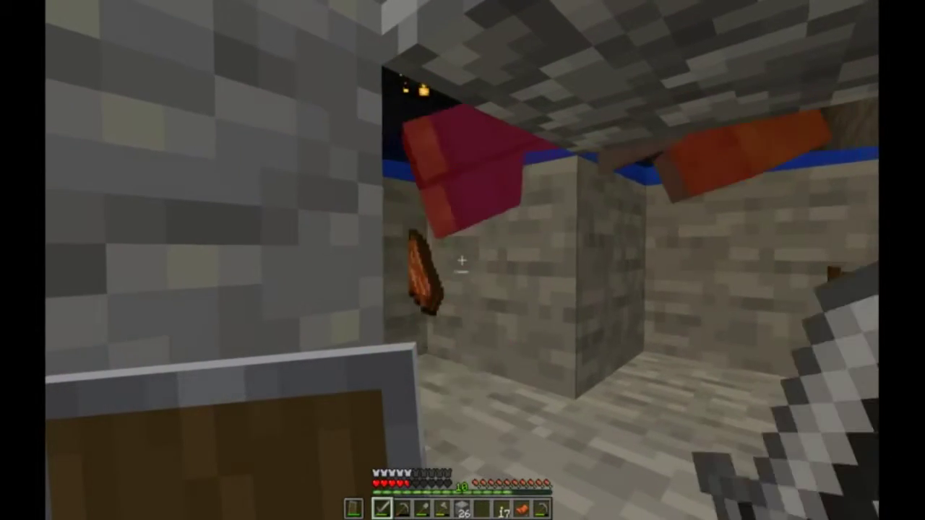
{"action": "key", "text": "e"}
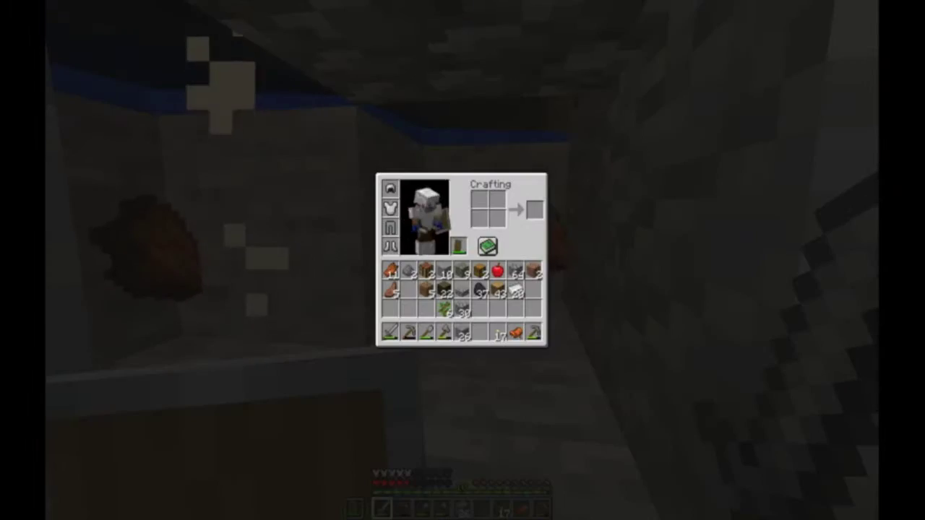
{"action": "key", "text": "e"}
Walk on past the pit toward the water until the zombie kills you.
{"action": "key", "text": "w"}
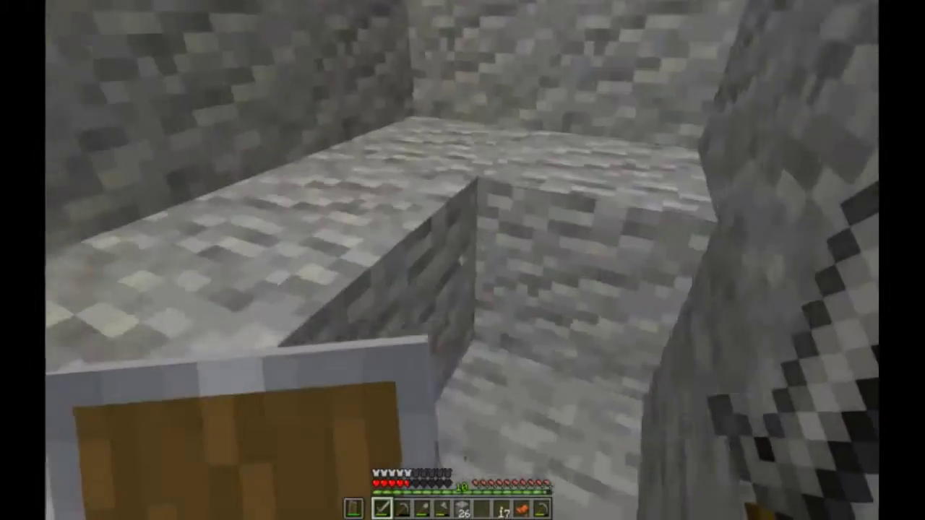
{"action": "key", "text": "w"}
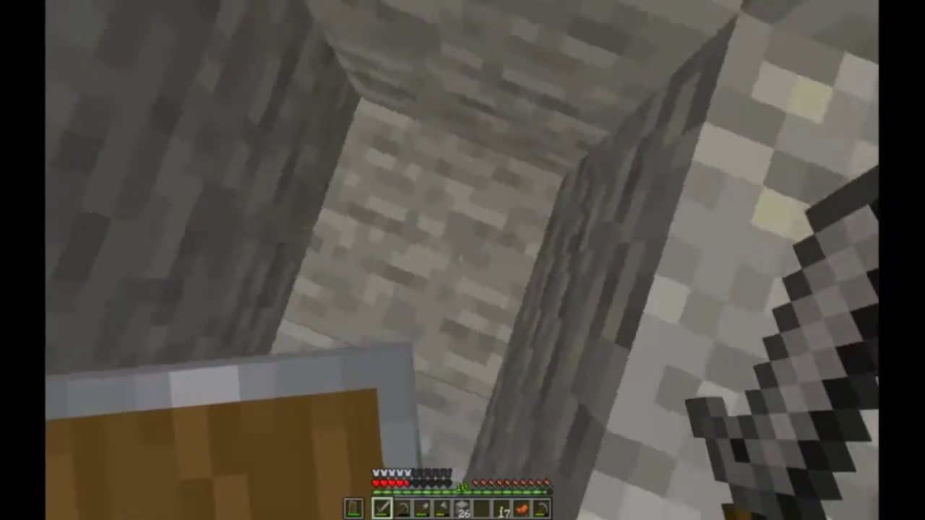
{"action": "key", "text": "w"}
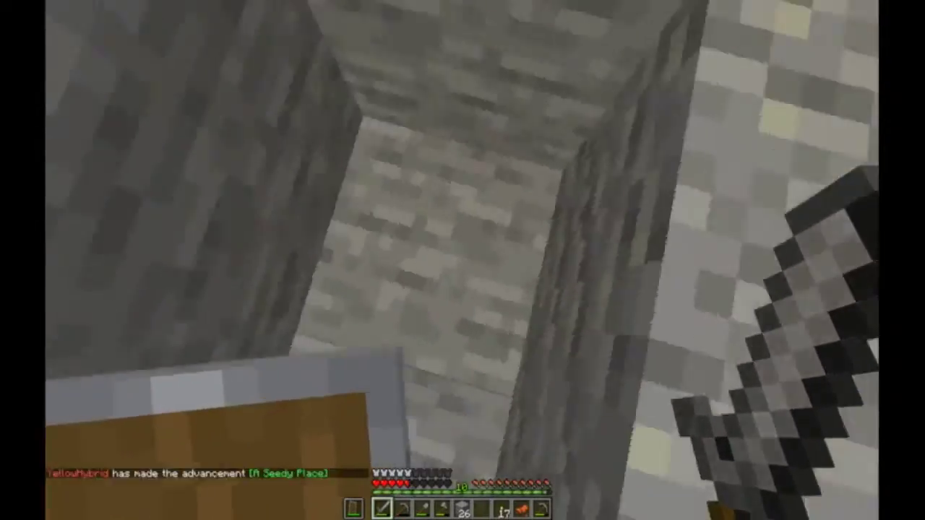
{"action": "key", "text": "w"}
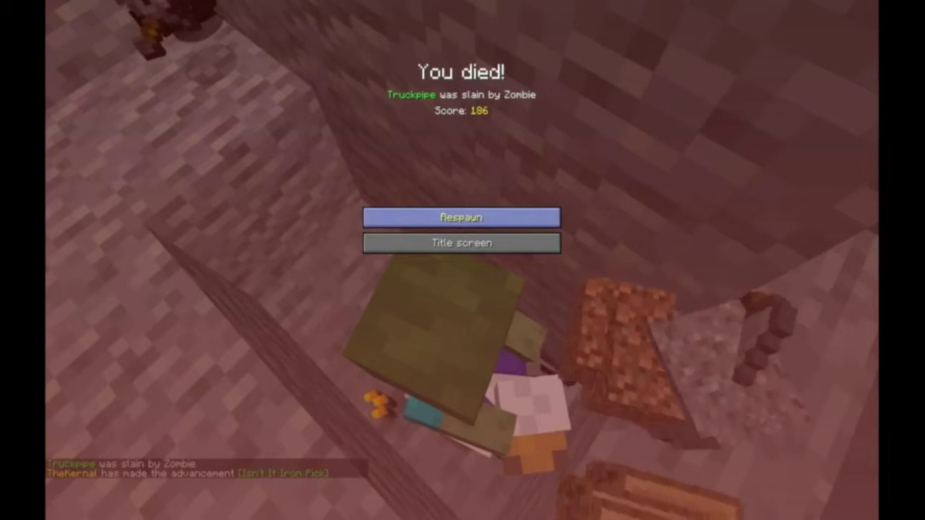
Respawn as a spectator and fly toward a teammate in the cave.
{"action": "left_click", "coordinate": [461, 218]}
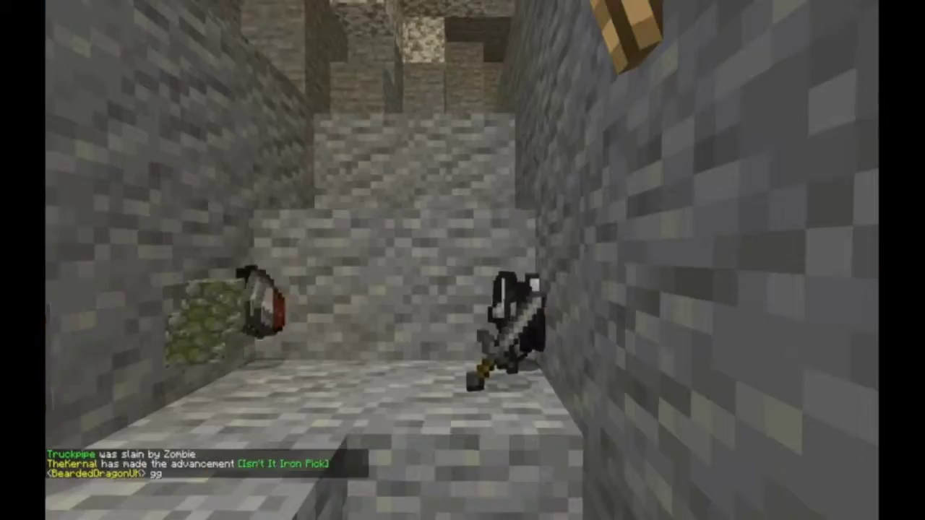
{"action": "key", "text": "w"}
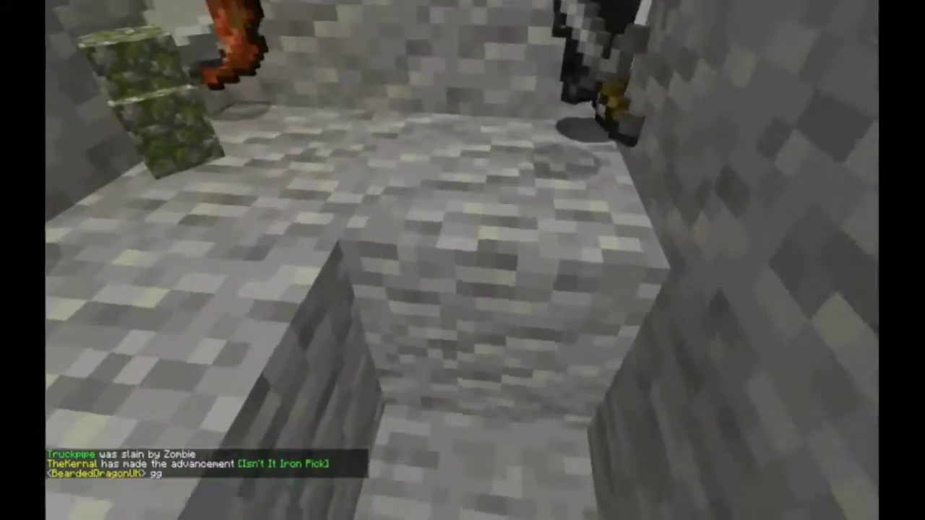
{"action": "key", "text": "w"}
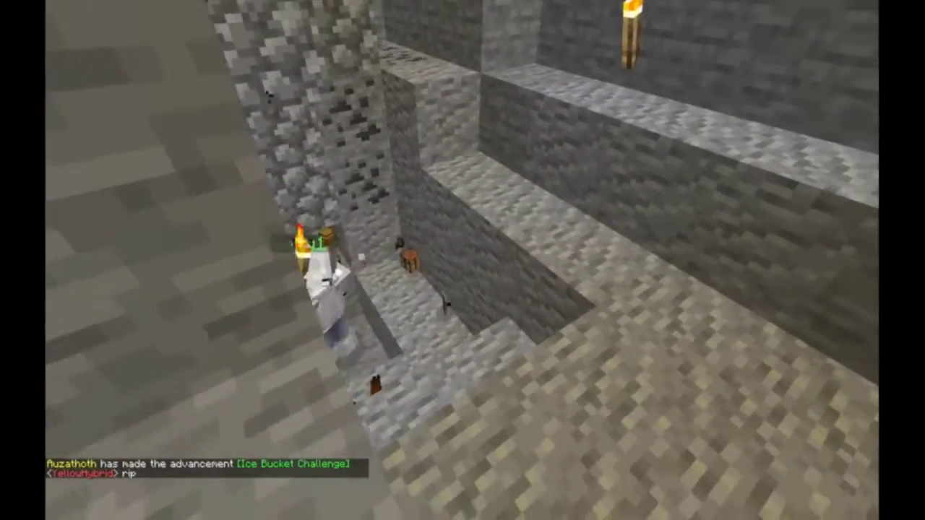
Post 'rip not first lol' in chat and start a reply.
{"action": "key", "text": "t"}
{"action": "type", "text": "rip not first"}
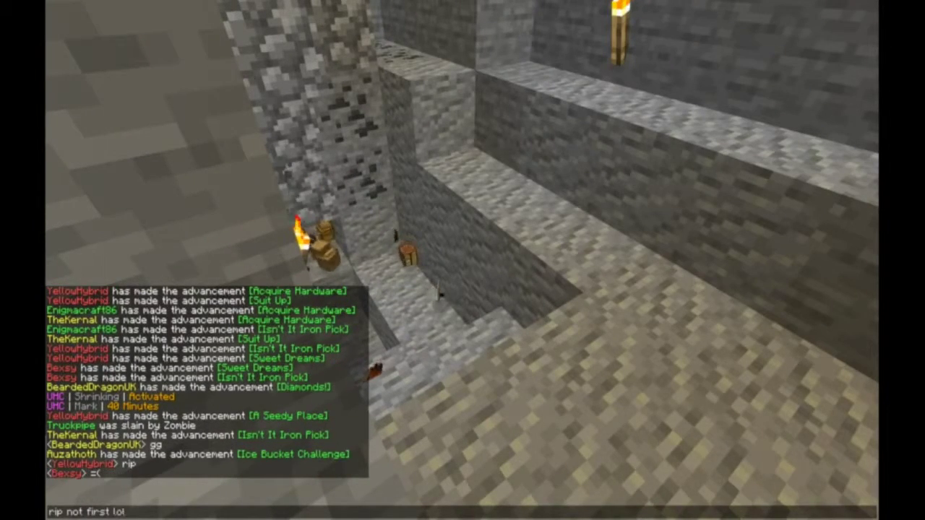
{"action": "type", "text": "lol"}
{"action": "key", "text": "Return"}
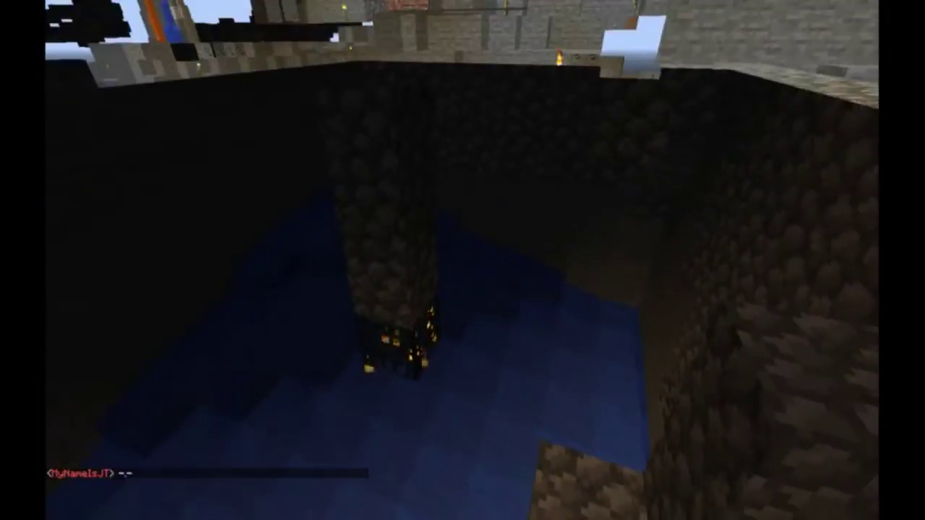
{"action": "key", "text": "t"}
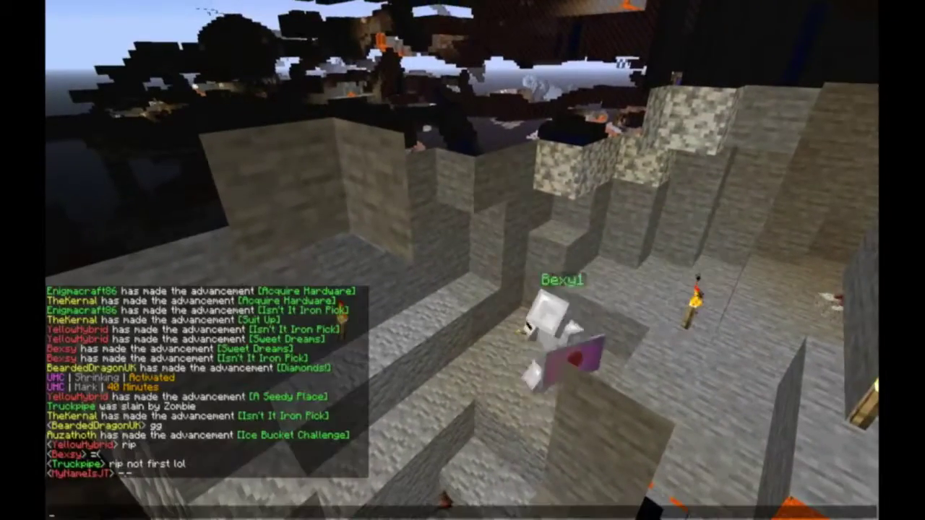
{"action": "type", "text": "lol"}
Send the 'lol' reply in chat.
{"action": "key", "text": "Return"}
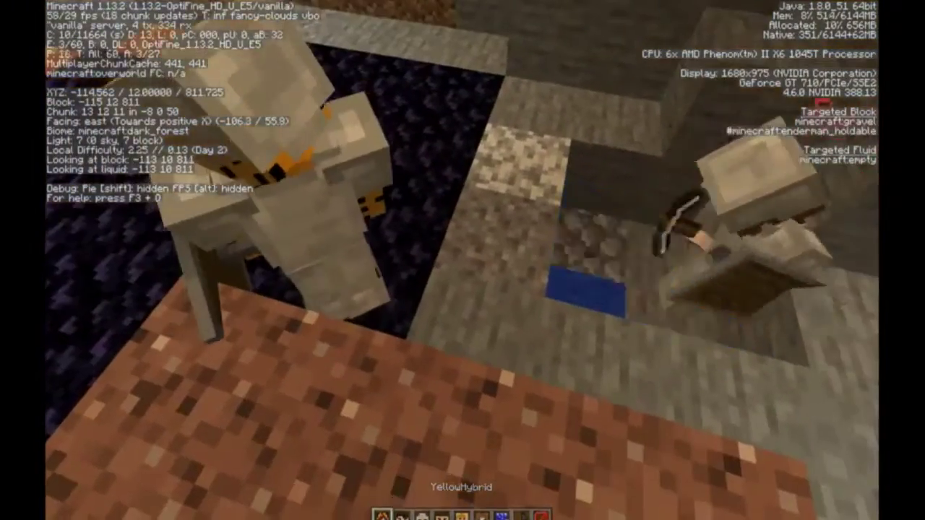
Switch spectated teammate, then teleport to Enigmacraft86 from the Teleport to Player list.
{"action": "key", "text": "2"}
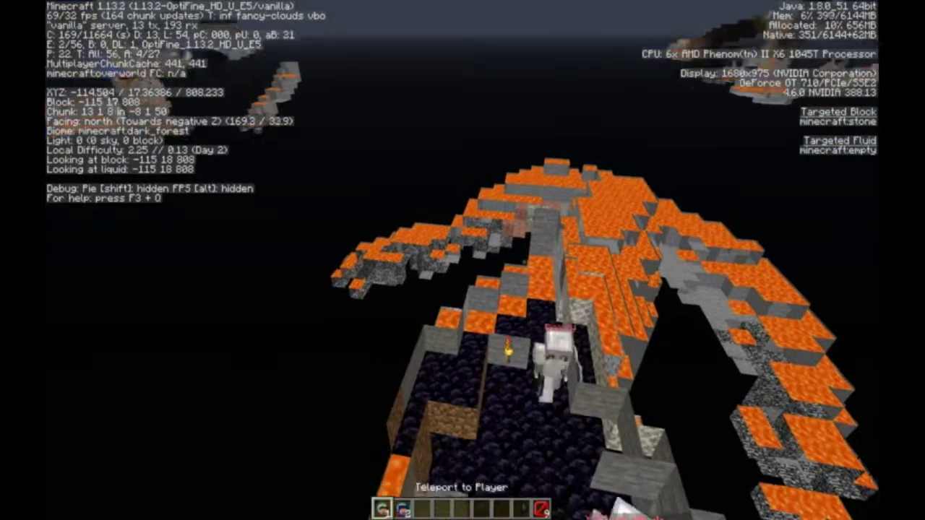
{"action": "key", "text": "1"}
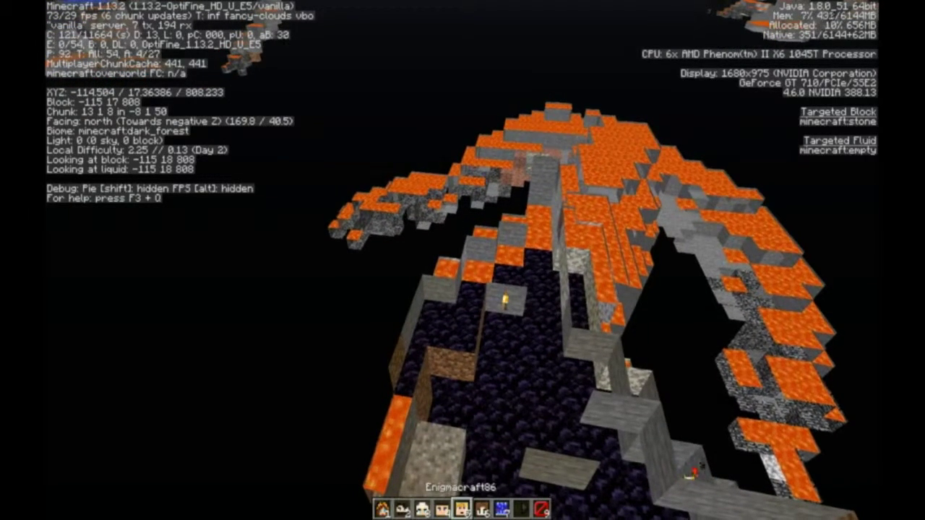
{"action": "key", "text": "5"}
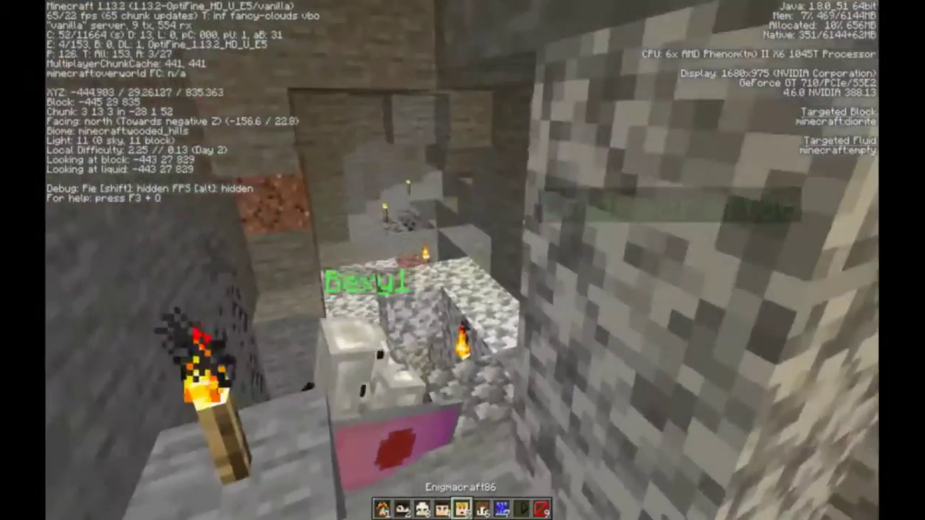
Fly down through the caves to overlook the large lava pool.
{"action": "key", "text": "s"}
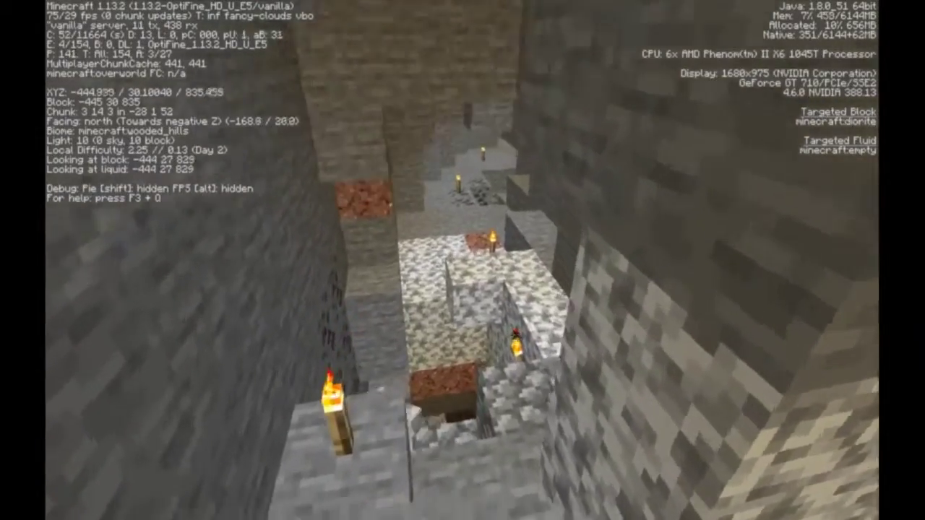
{"action": "key", "text": "w"}
{"action": "key", "text": "w"}
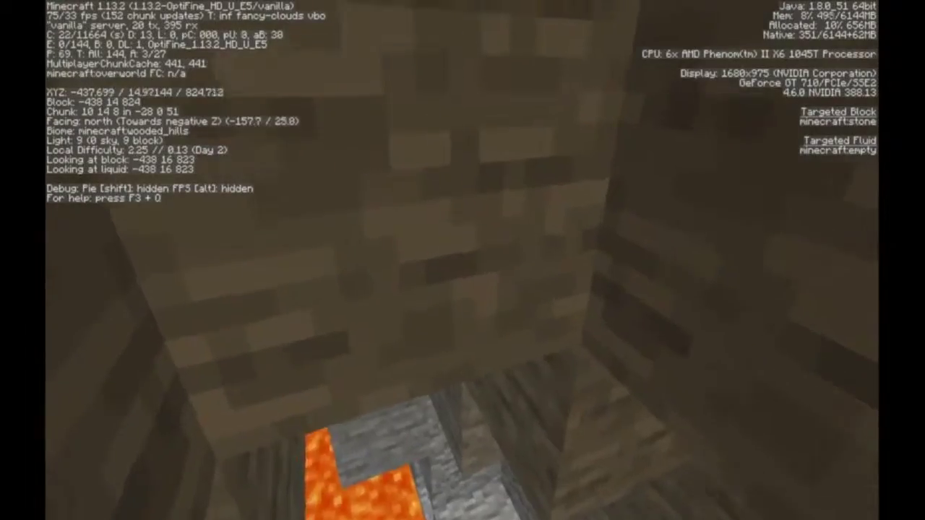
{"action": "key", "text": "w"}
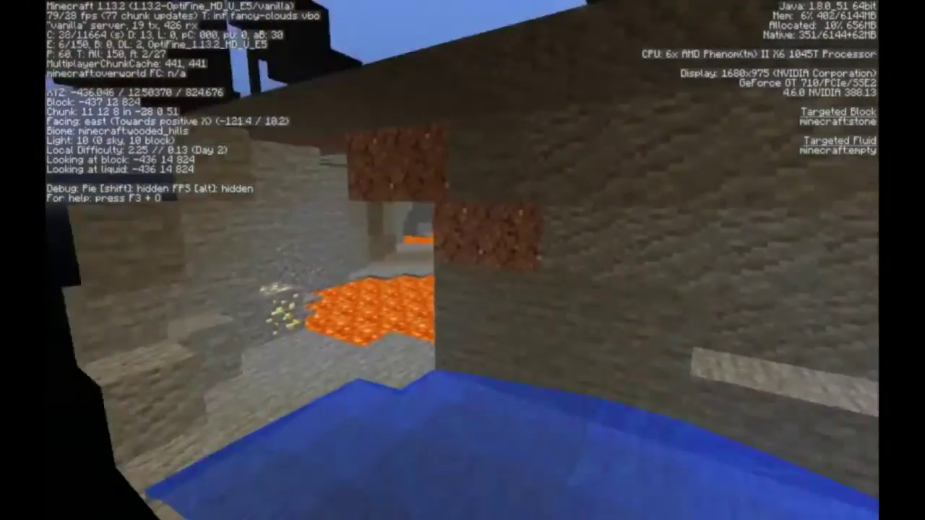
{"action": "key", "text": "w"}
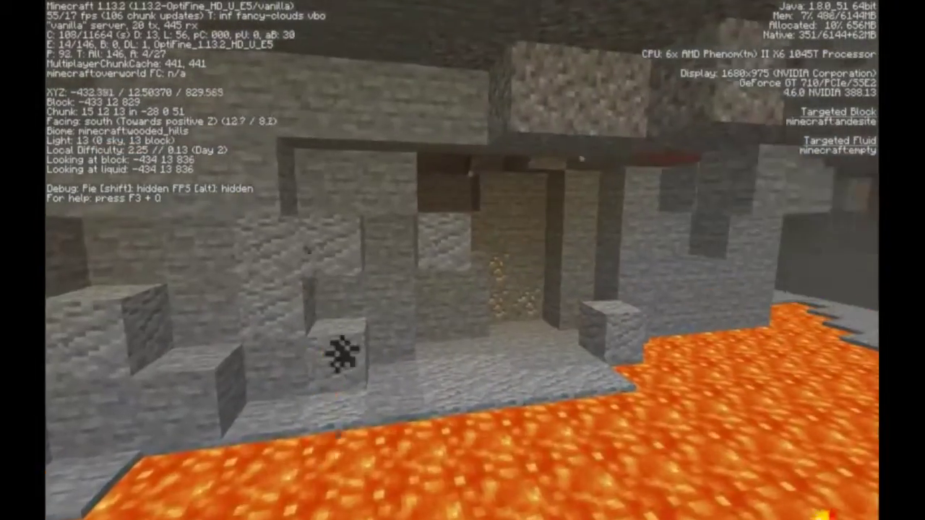
{"action": "key", "text": "w"}
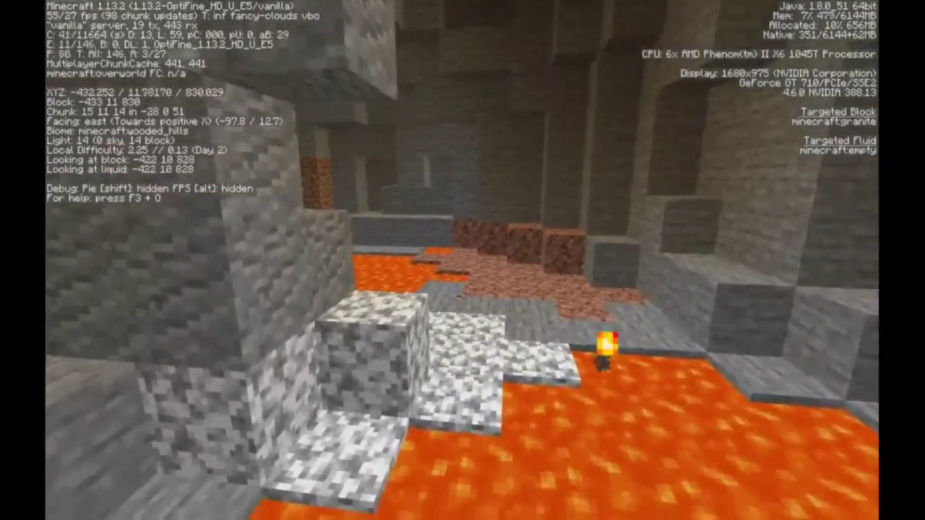
{"action": "key", "text": "w"}
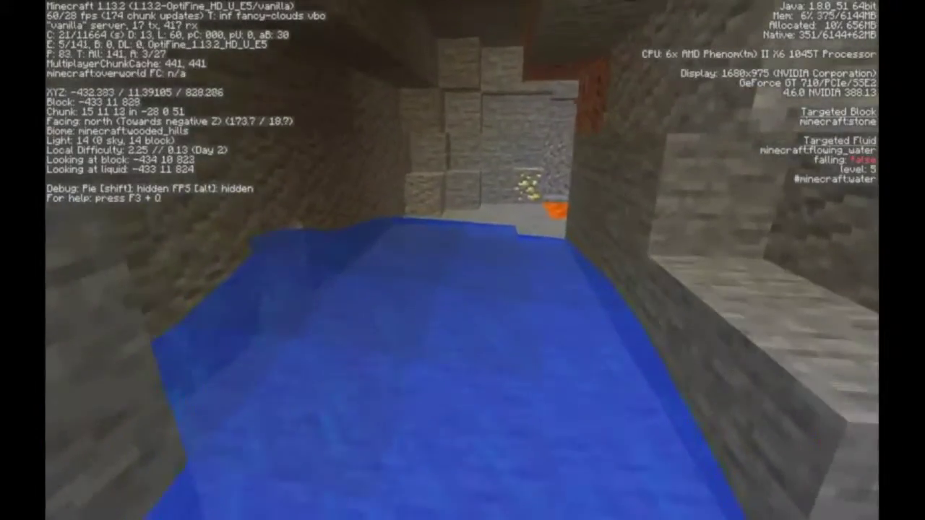
{"action": "key", "text": "w"}
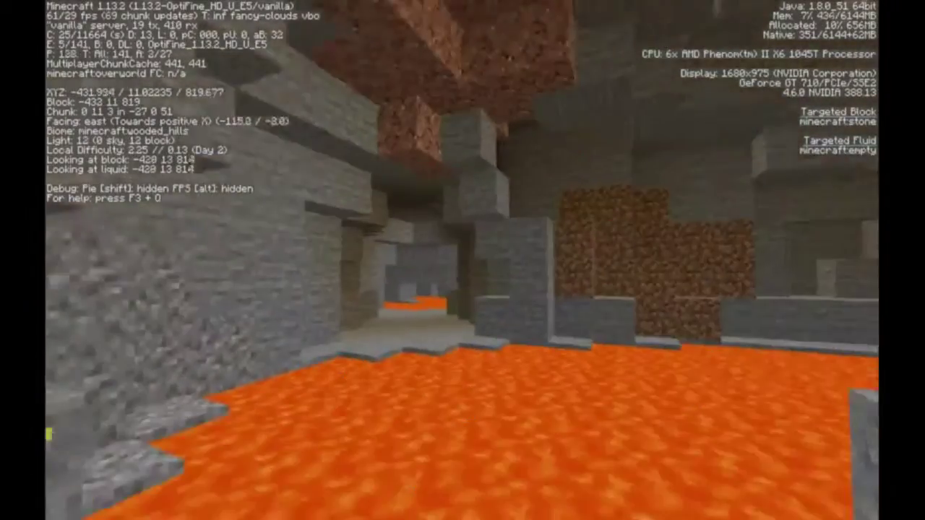
{"action": "key", "text": "w"}
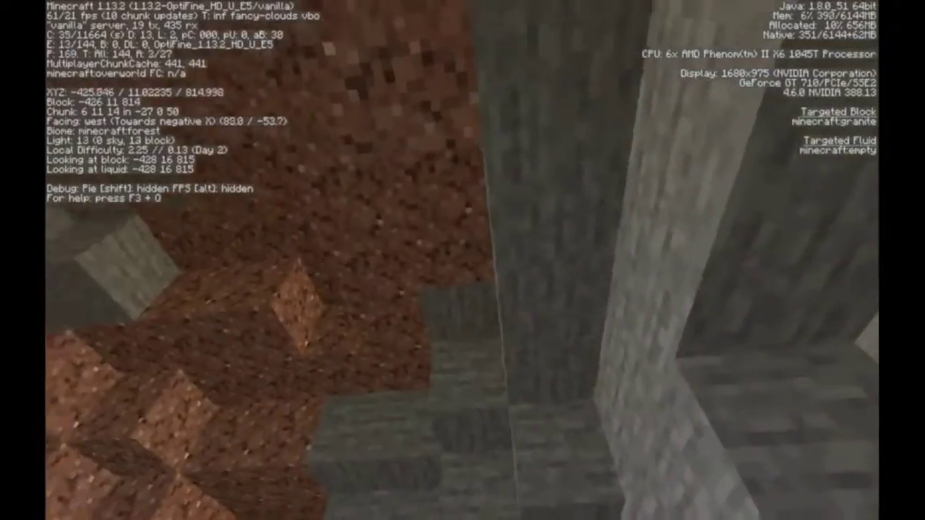
{"action": "key", "text": "w"}
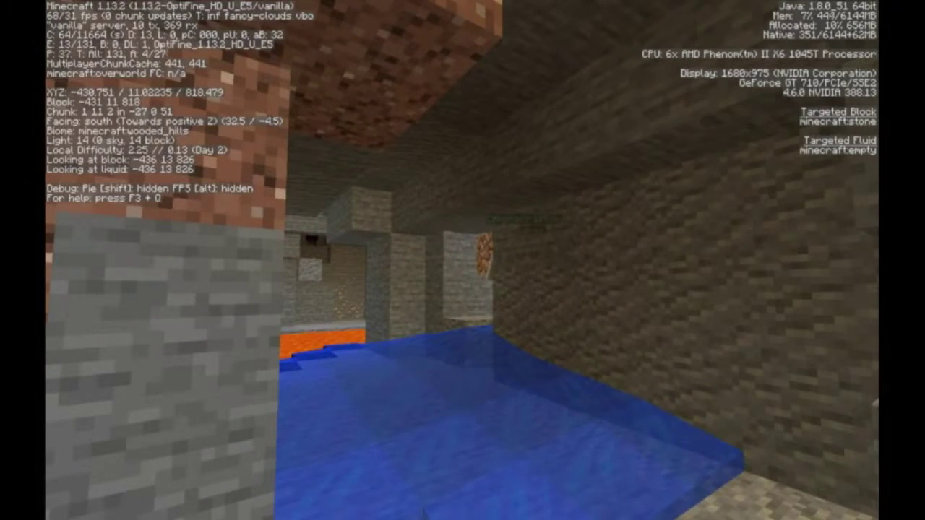
Check the inventory, then fly across the lava toward the teammate by the wall.
{"action": "key", "text": "e"}
{"action": "key", "text": "Escape"}
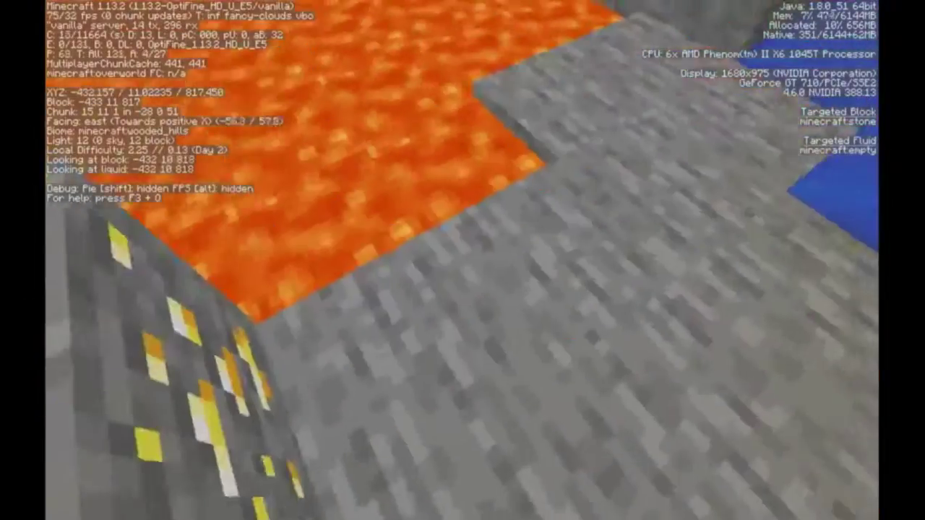
{"action": "key", "text": "w"}
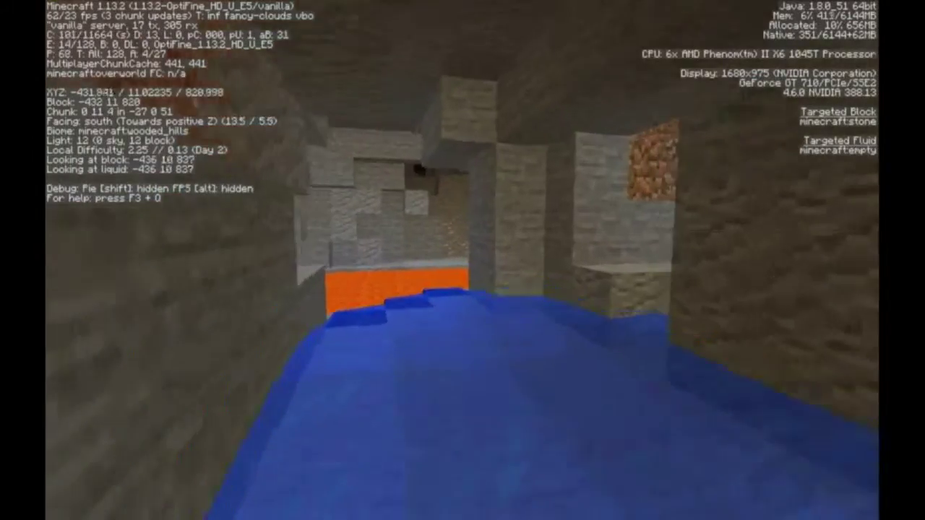
{"action": "key", "text": "w"}
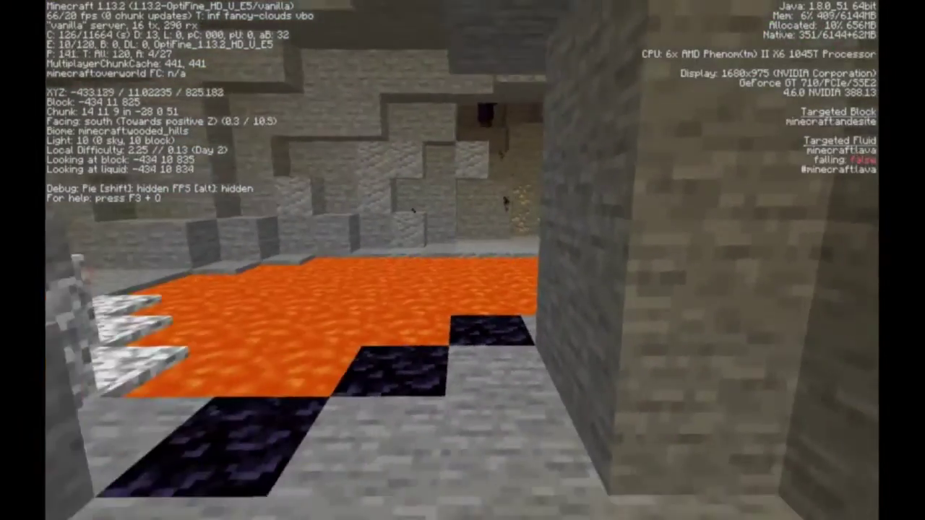
{"action": "key", "text": "w"}
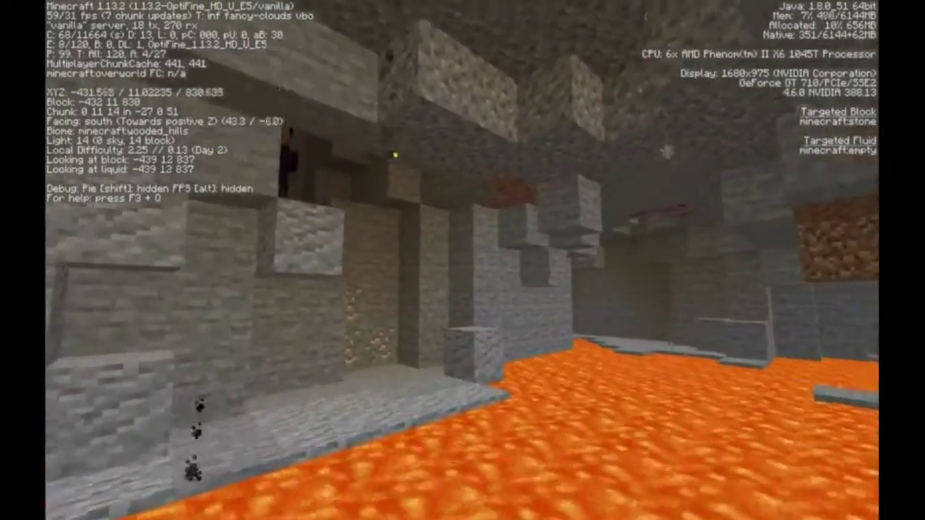
{"action": "key", "text": "w"}
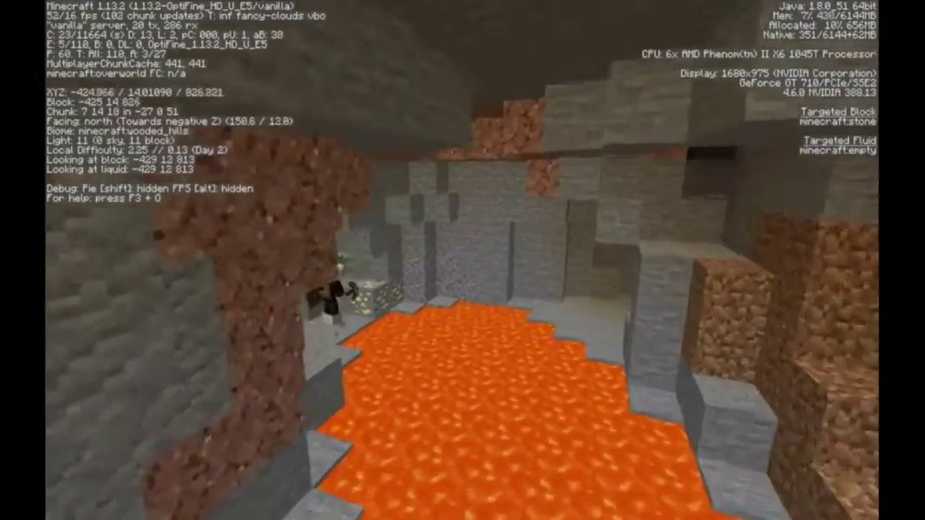
{"action": "key", "text": "w"}
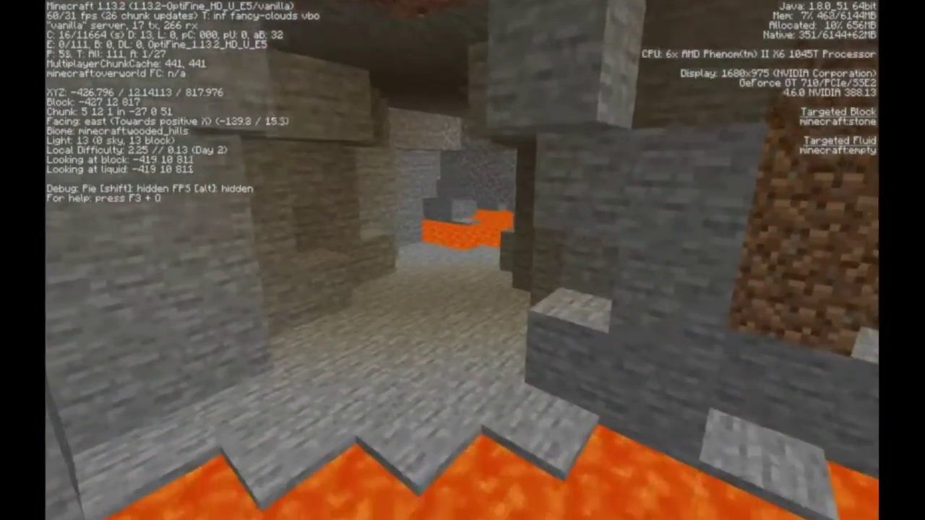
Approach the lava pool and cycle between first-person and front camera views above it.
{"action": "key", "text": "w"}
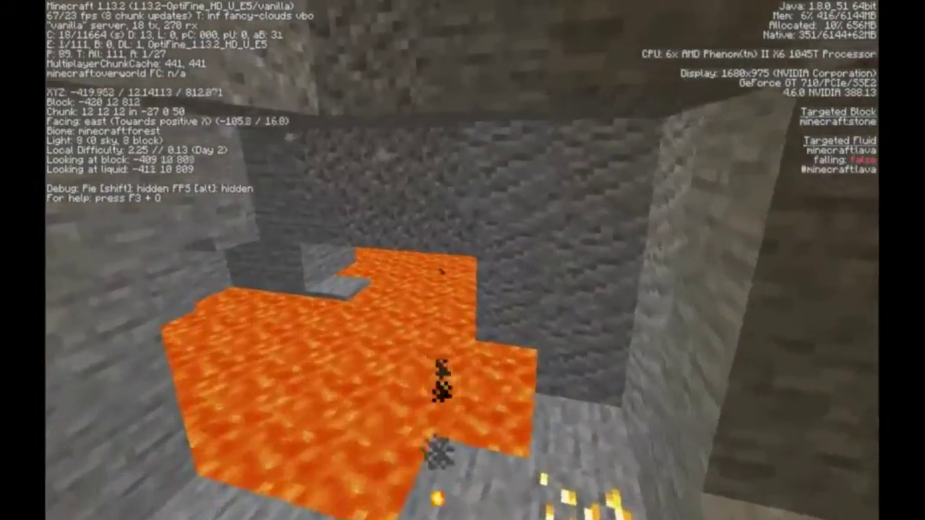
{"action": "key", "text": "w"}
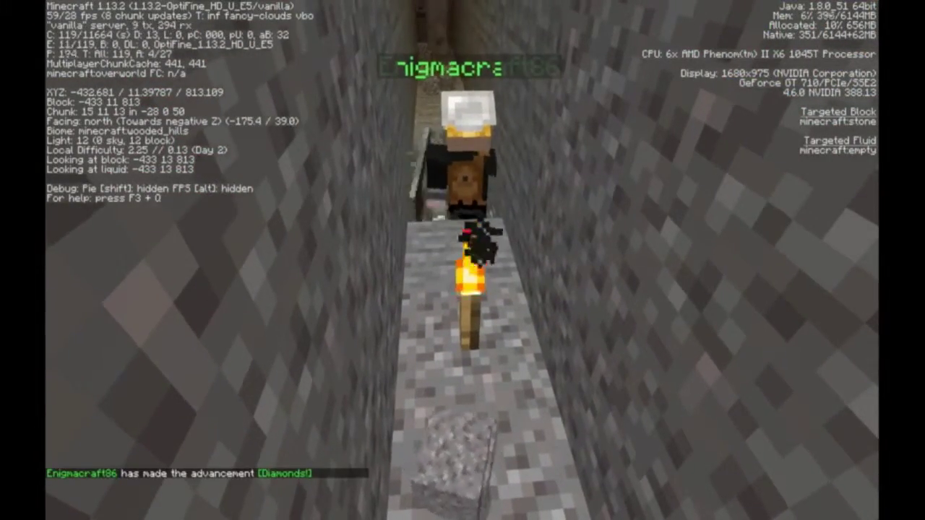
{"action": "key", "text": "F5"}
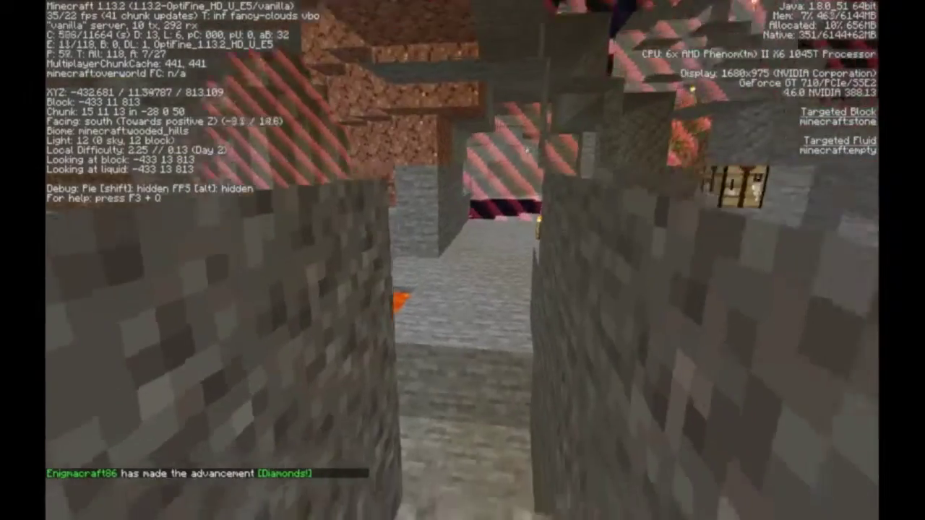
{"action": "key", "text": "space"}
{"action": "key", "text": "F5"}
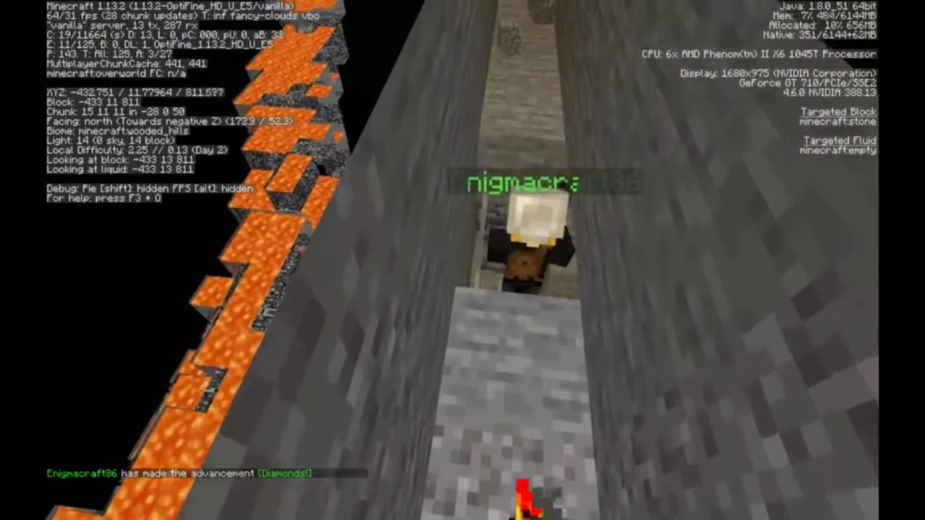
{"action": "key", "text": "F5"}
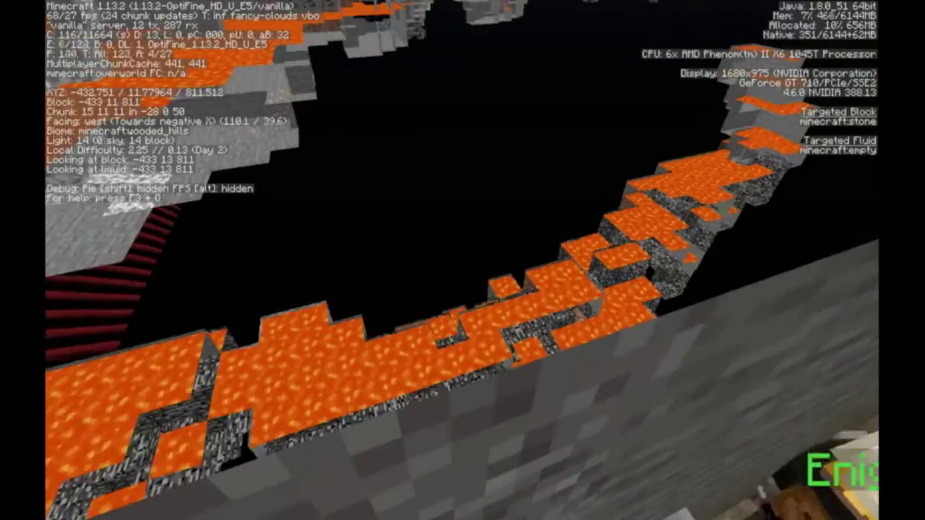
{"action": "key", "text": "w"}
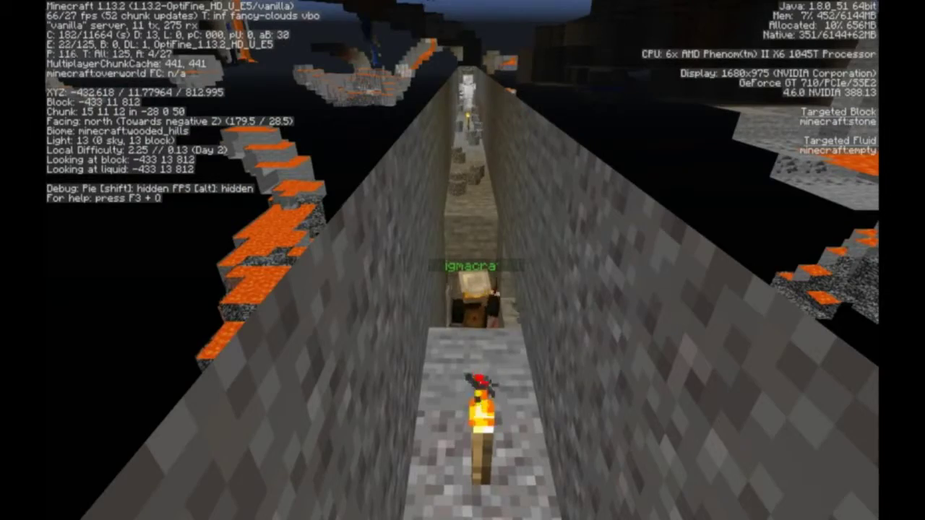
{"action": "key", "text": "F5"}
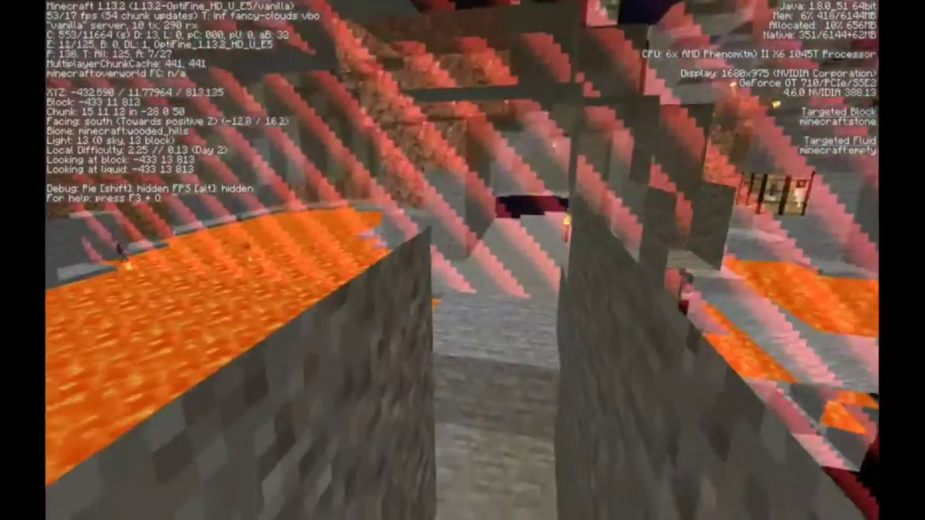
Fly north along the stone tunnel, through the teammate ahead and past the path's end.
{"action": "key", "text": "w"}
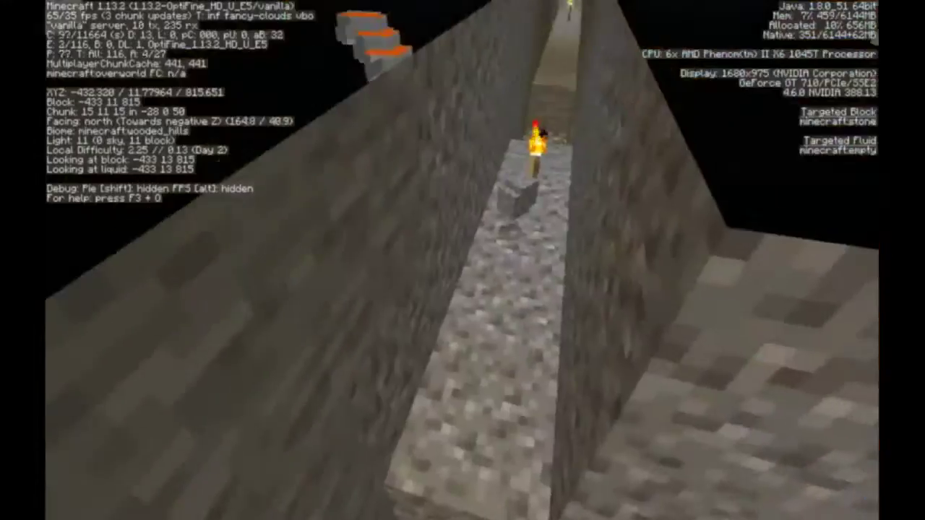
{"action": "key", "text": "w"}
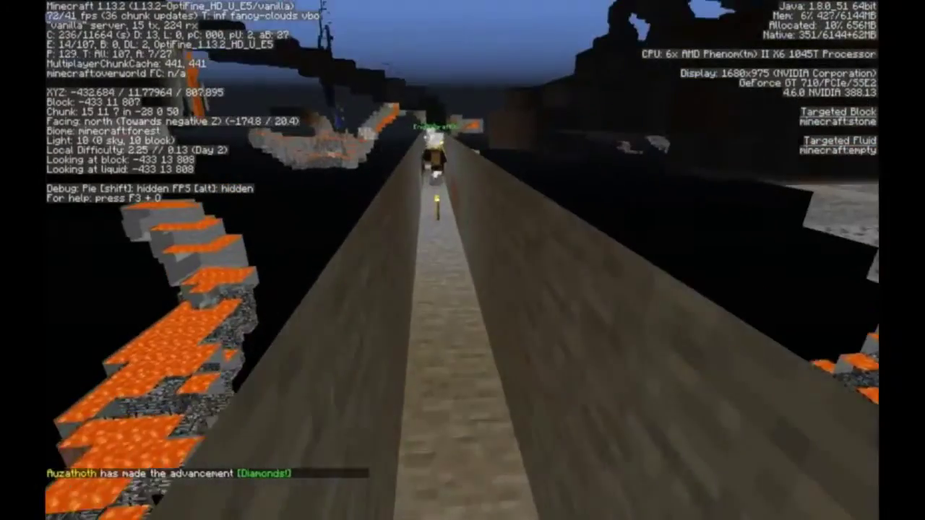
{"action": "key", "text": "w"}
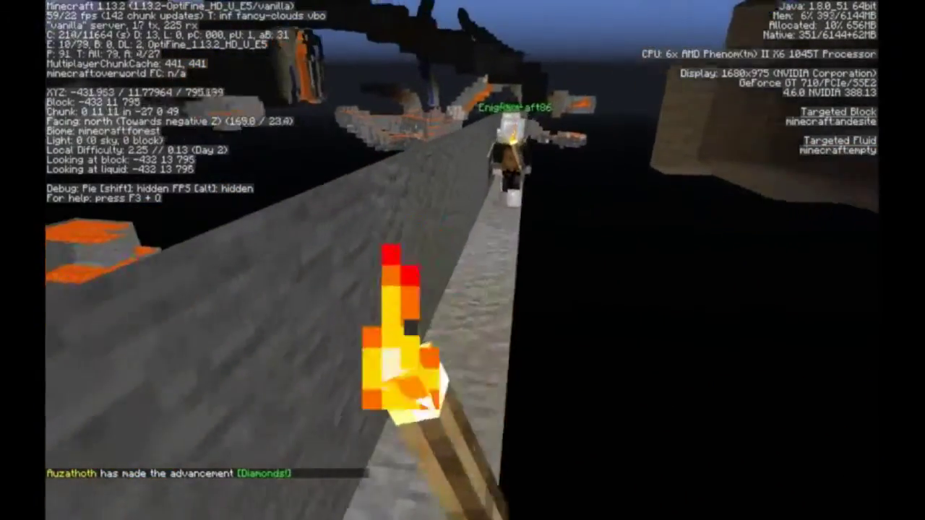
{"action": "key", "text": "w"}
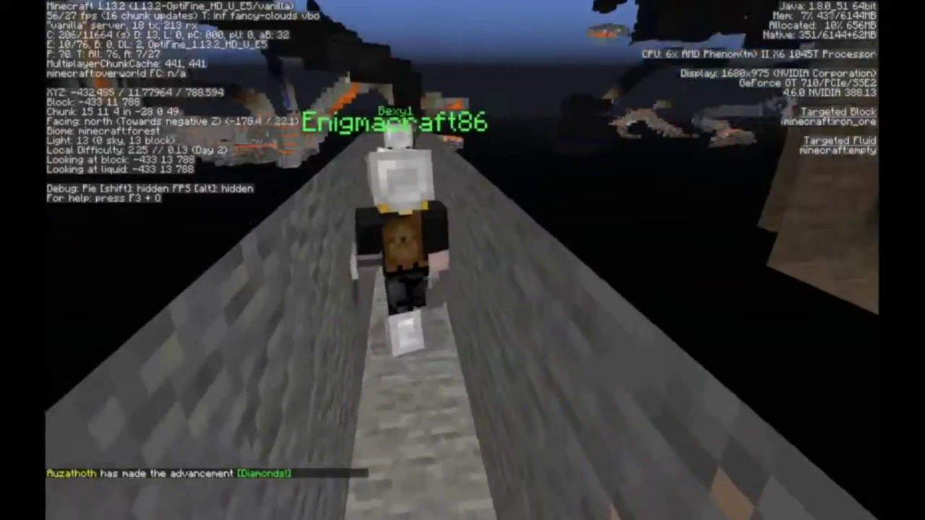
{"action": "key", "text": "w"}
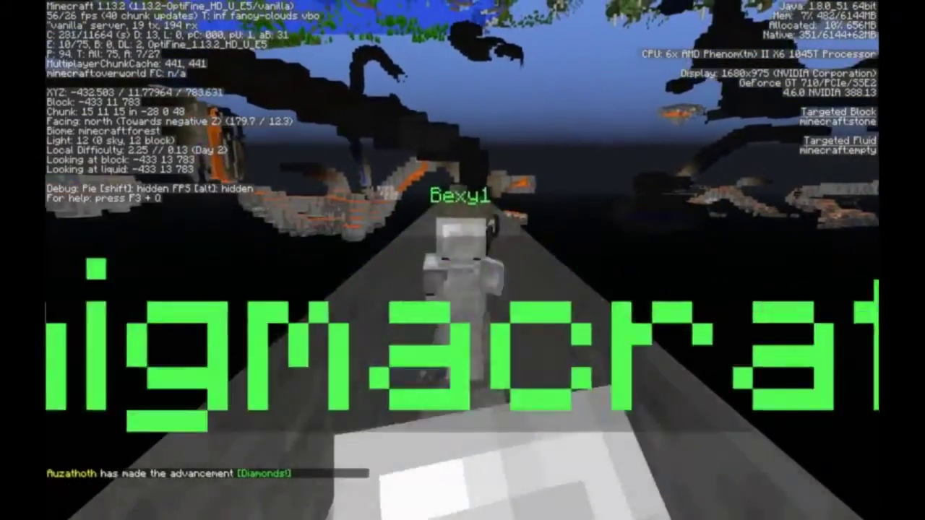
{"action": "key", "text": "w"}
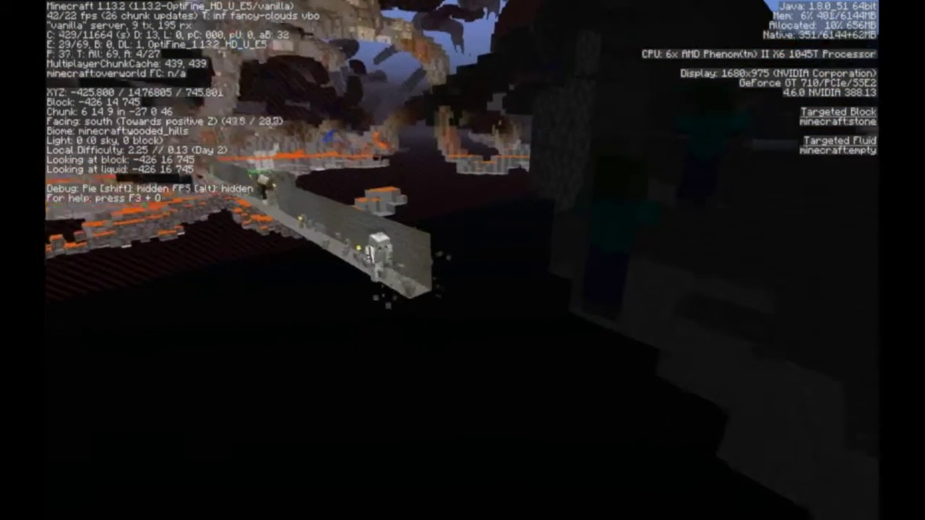
Toggle the inventory while looking up at the forest and water overhead.
{"action": "key", "text": "e"}
{"action": "key", "text": "e"}
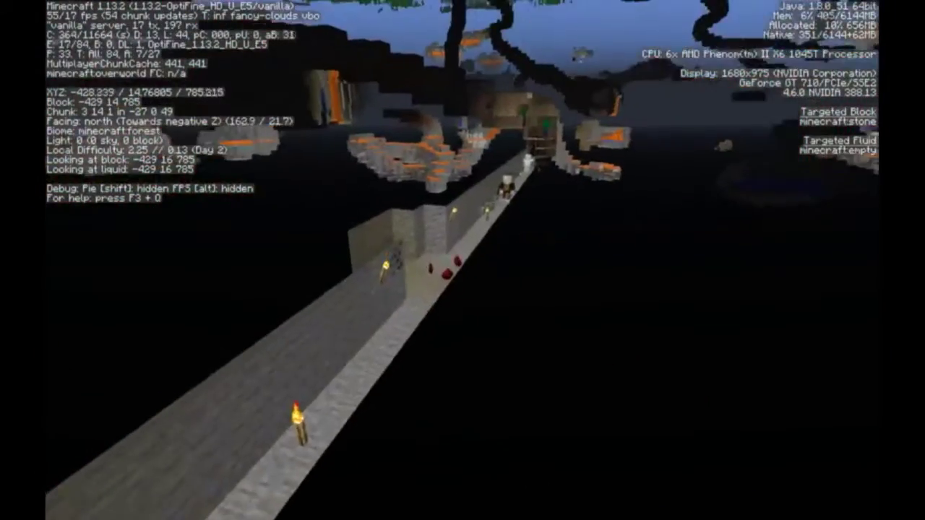
Fly north along the stone wall, switch to first-person, and rise toward the world border.
{"action": "key", "text": "w"}
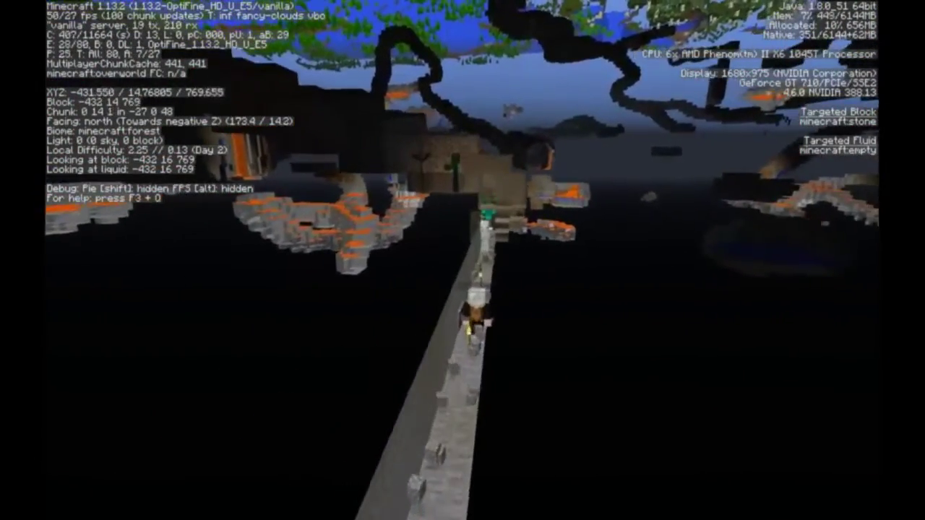
{"action": "key", "text": "w"}
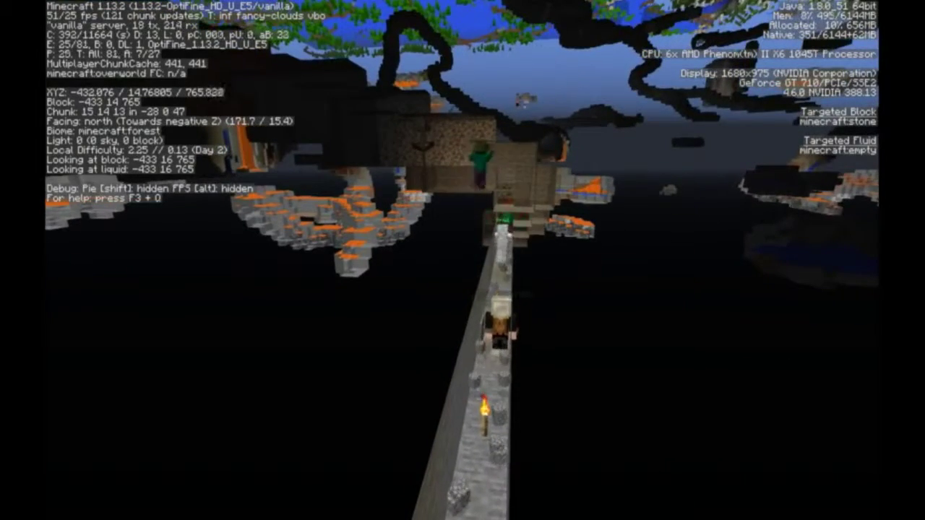
{"action": "key", "text": "w"}
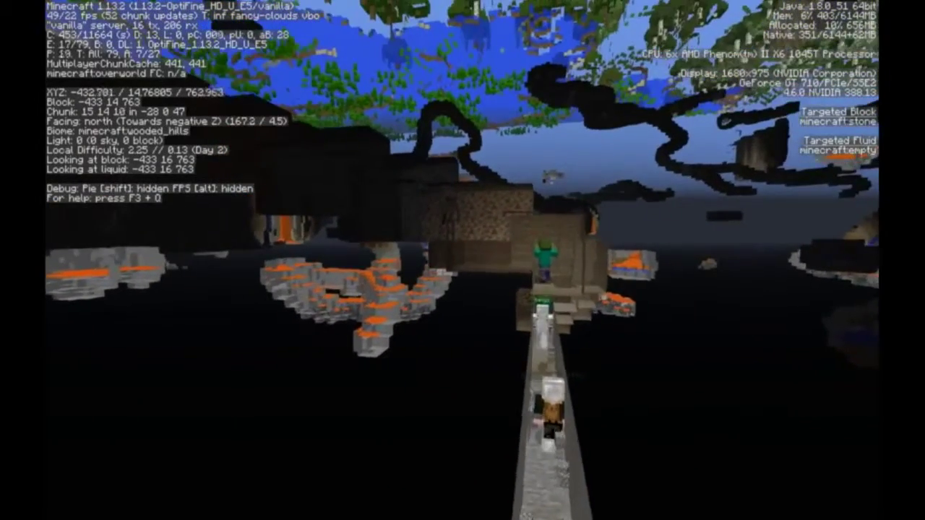
{"action": "key", "text": "w"}
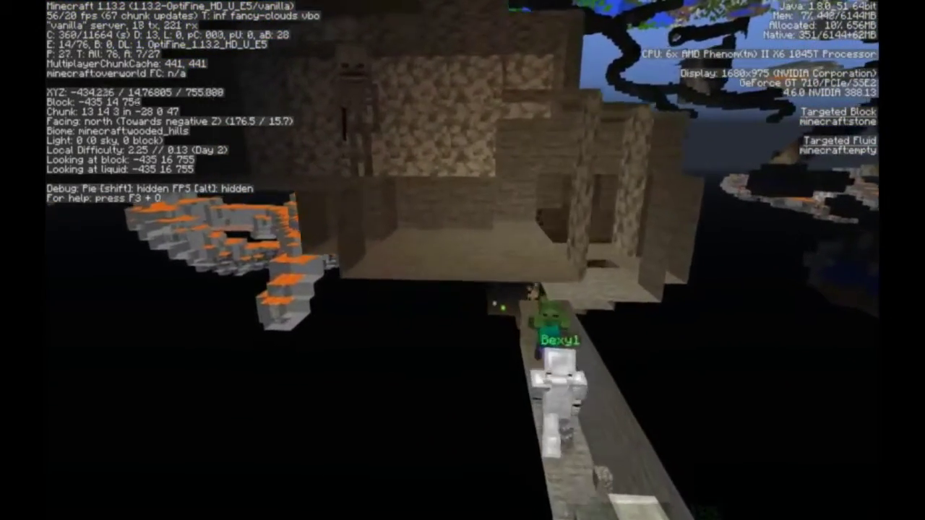
{"action": "key", "text": "F5"}
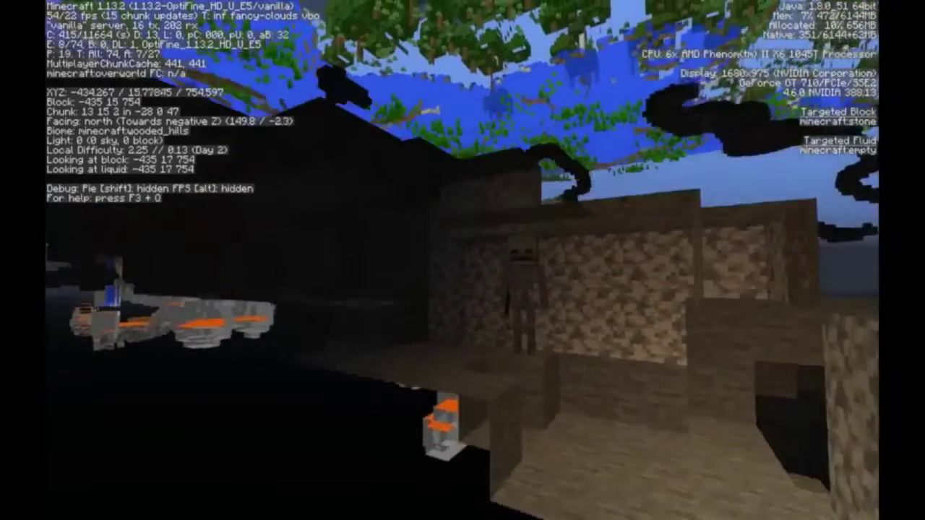
{"action": "key", "text": "w"}
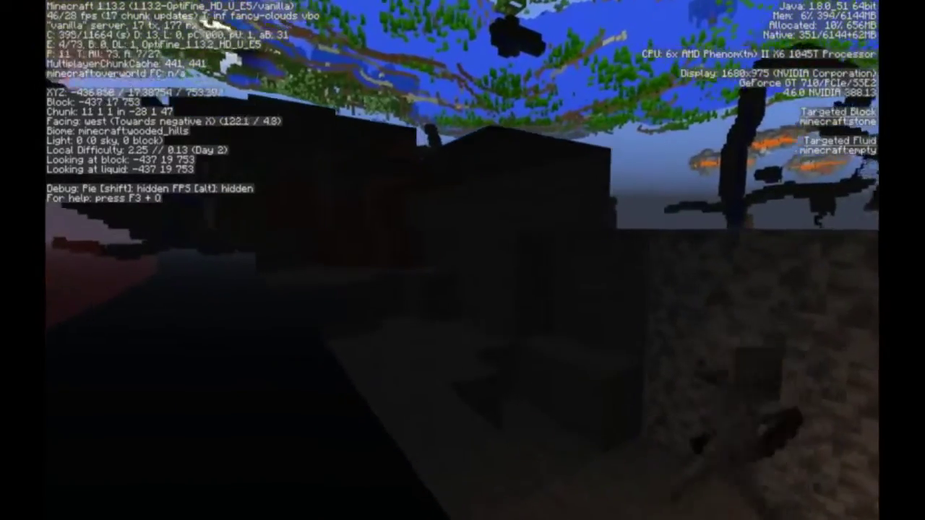
{"action": "key", "text": "w"}
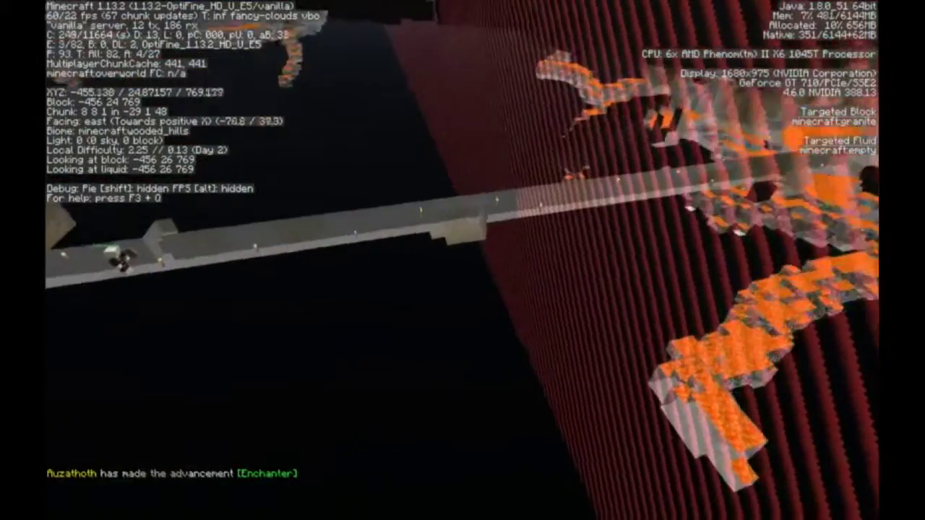
Fly east along the tunnel, drop into it, and trail the teammate heading north.
{"action": "key", "text": "w"}
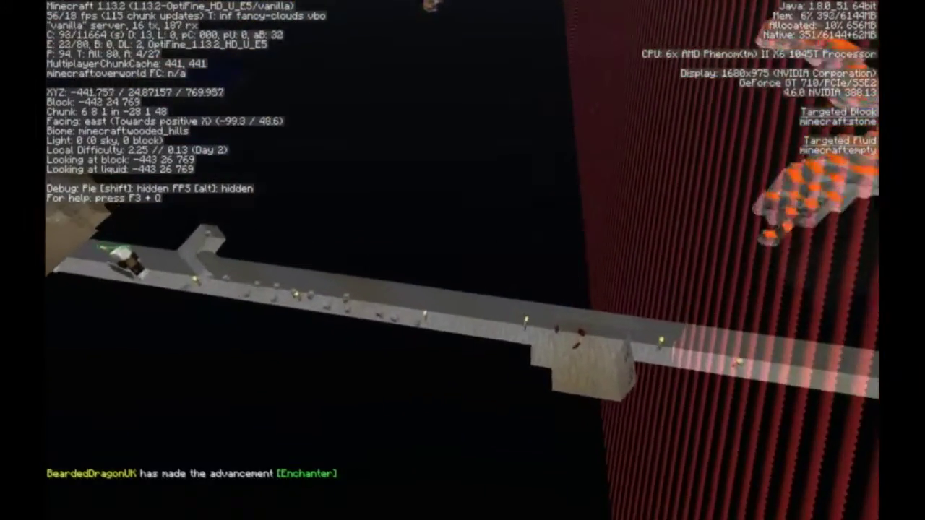
{"action": "key", "text": "w"}
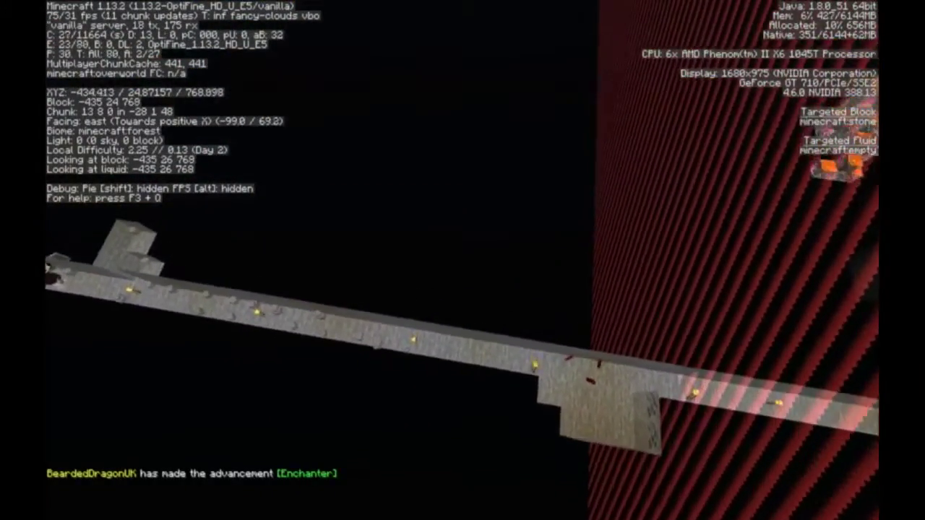
{"action": "key", "text": "shift"}
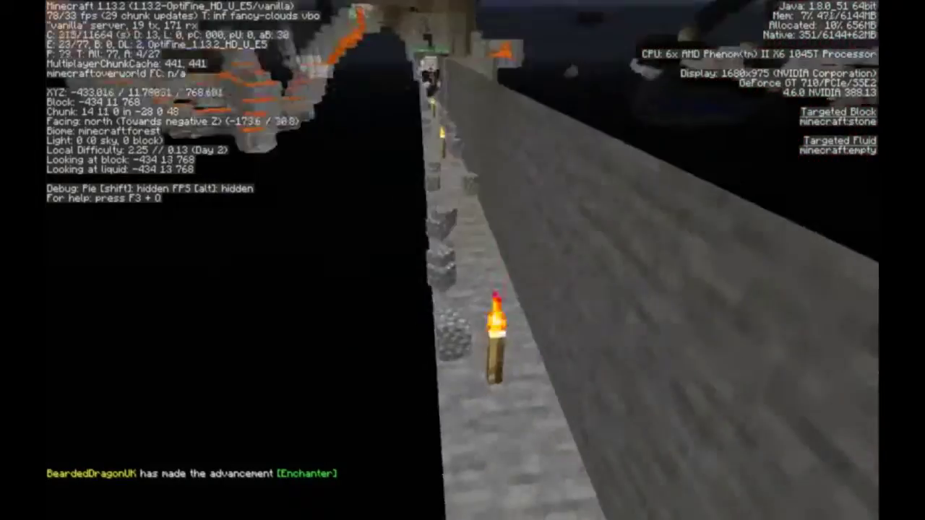
{"action": "key", "text": "w"}
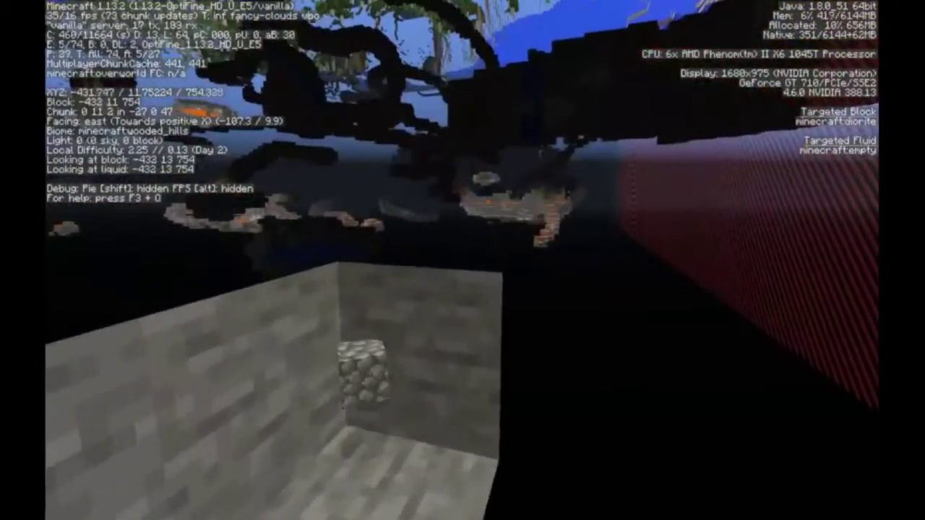
Pass the redstone-mining teammate heading north, then rise high to look down on the tunnel.
{"action": "key", "text": "w"}
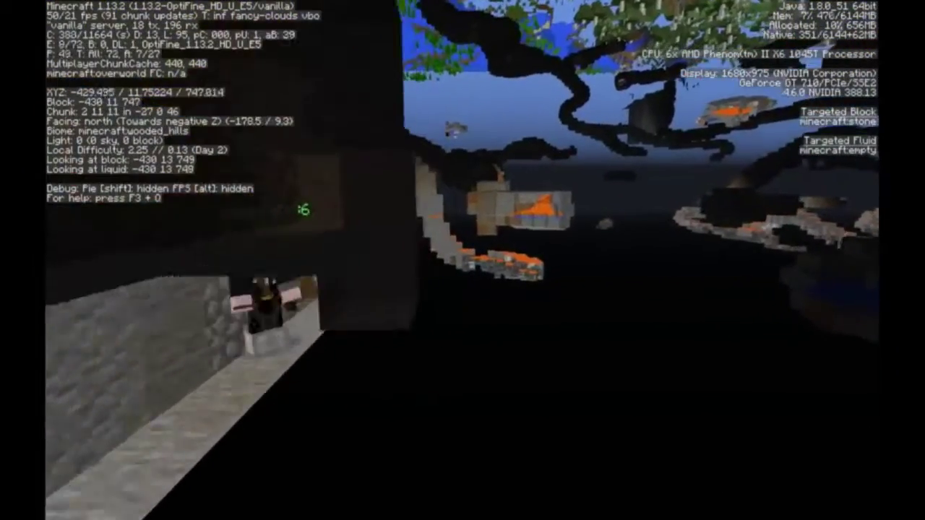
{"action": "key", "text": "w"}
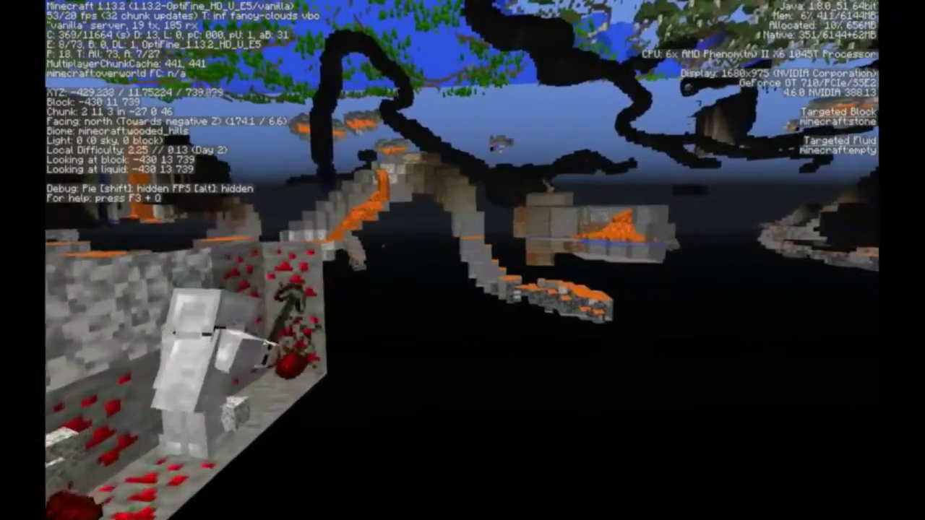
{"action": "key", "text": "w"}
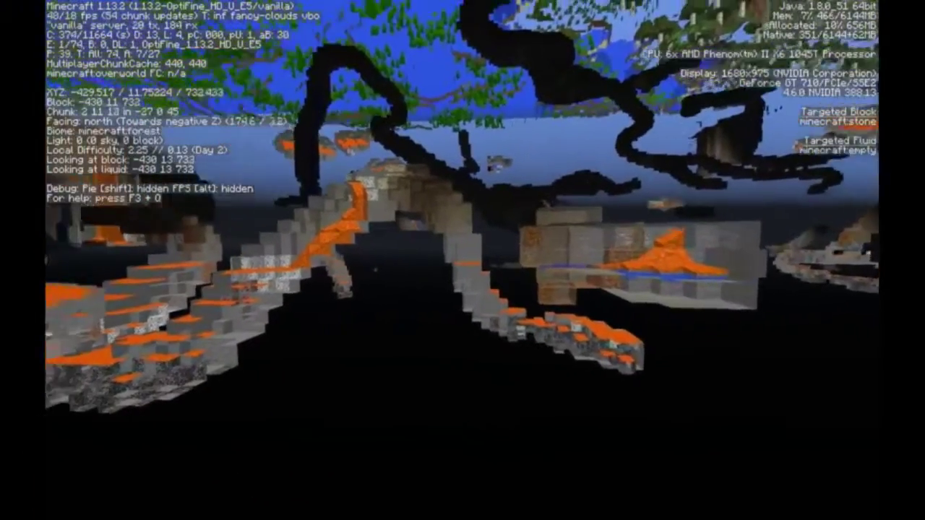
{"action": "key", "text": "space"}
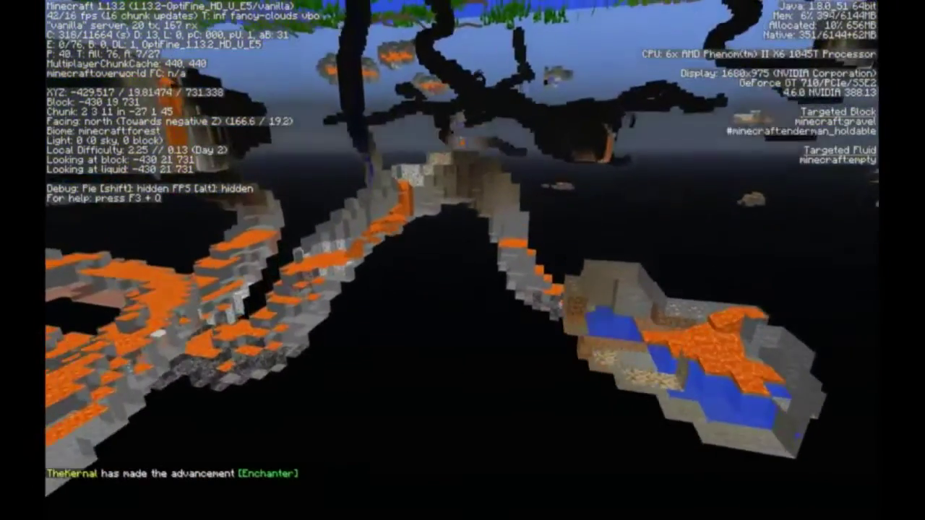
{"action": "key", "text": "space"}
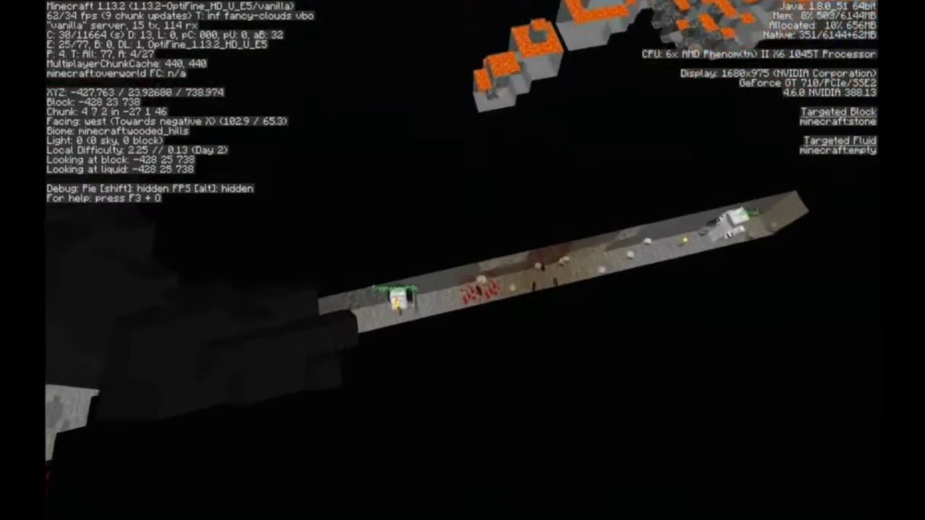
Descend to the teammates, follow the leader north, and look over the tunnel and caves.
{"action": "key", "text": "shift"}
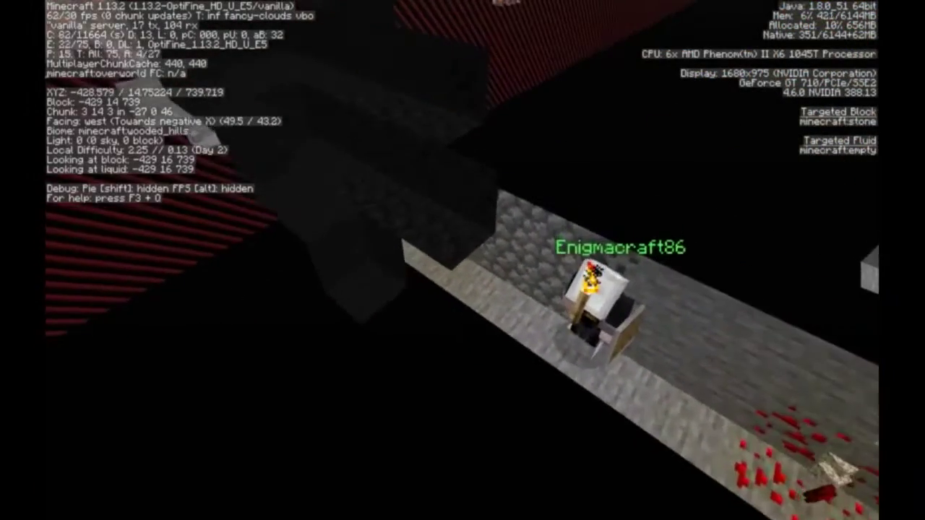
{"action": "key", "text": "w"}
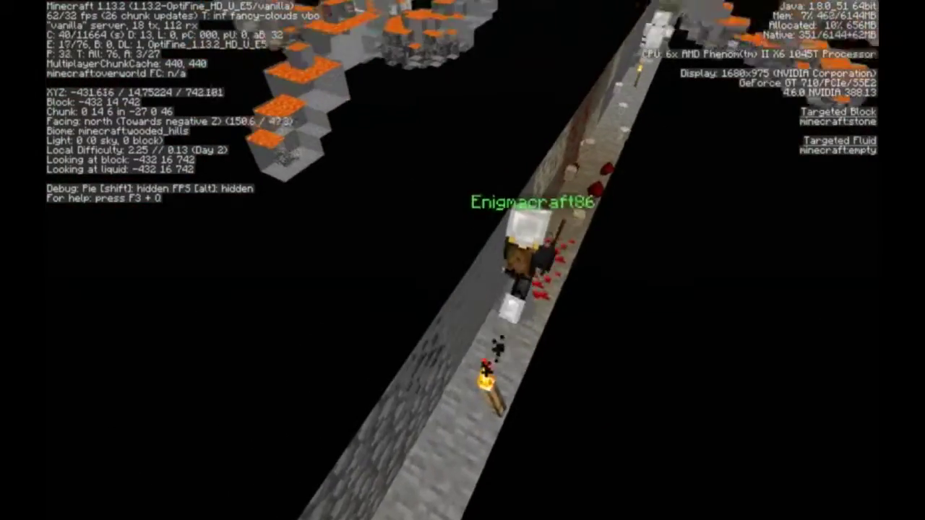
{"action": "key", "text": "w"}
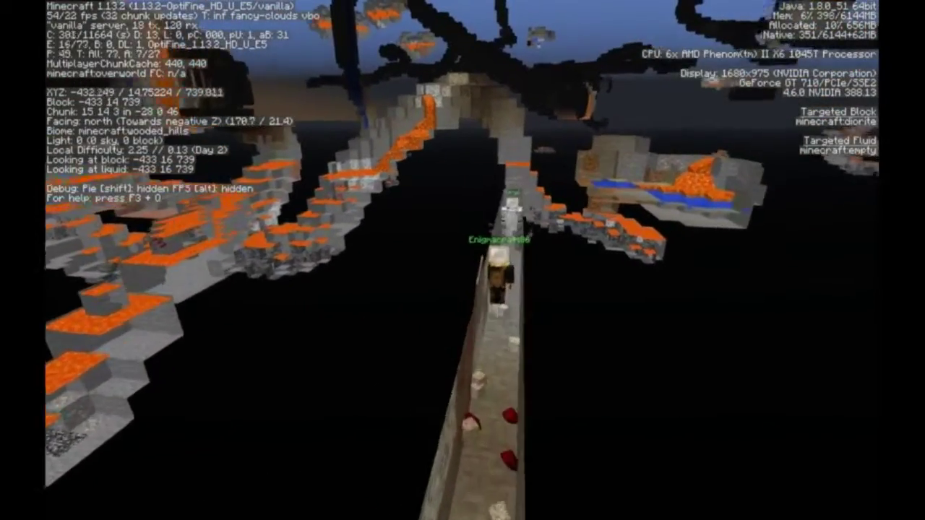
{"action": "key", "text": "w"}
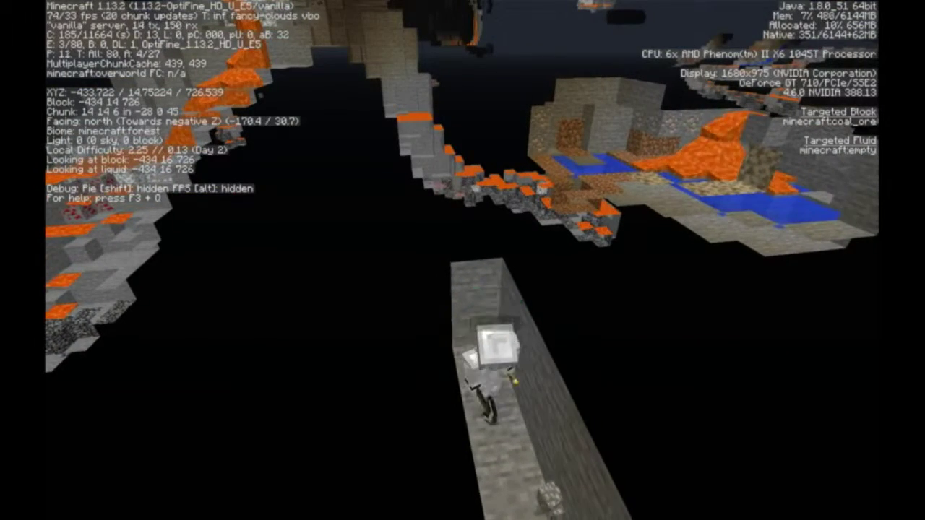
{"action": "left_click_drag", "start_coordinate": [463, 260], "coordinate": [651, 304]}
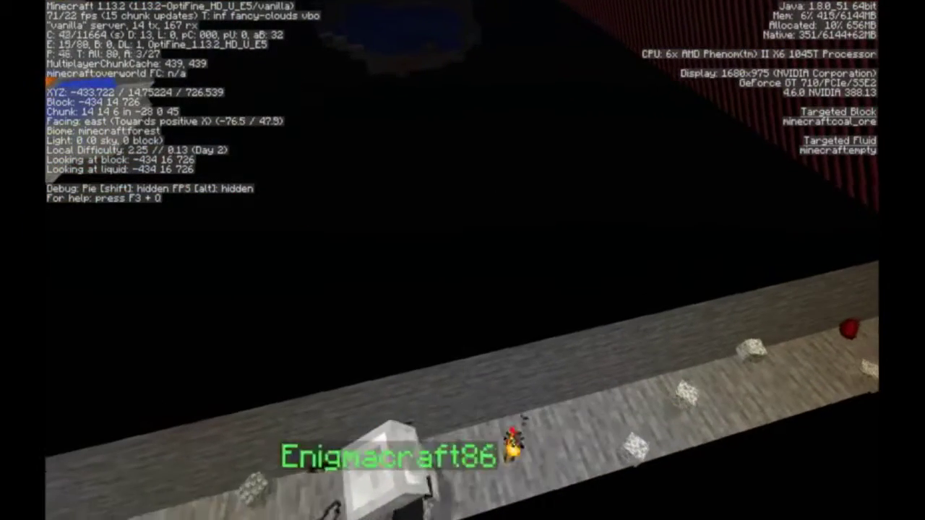
{"action": "left_click_drag", "start_coordinate": [462, 260], "coordinate": [506, 304]}
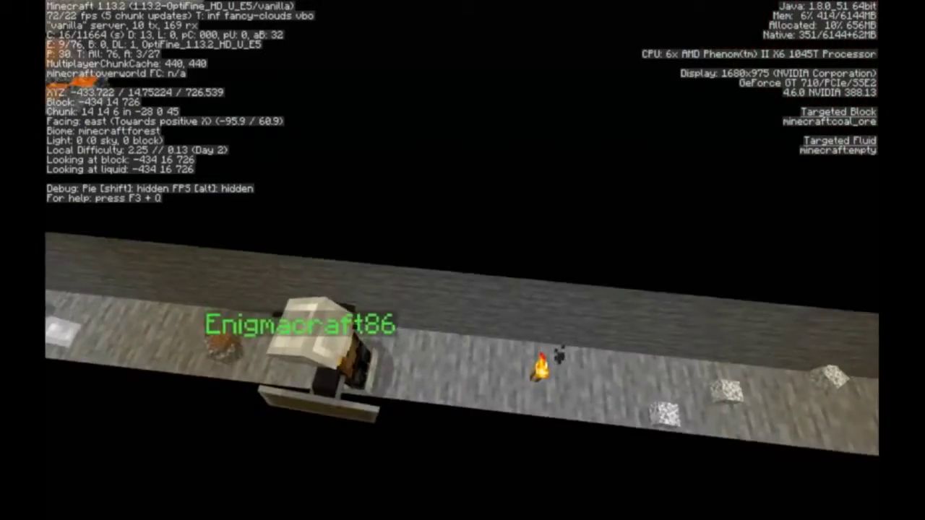
{"action": "left_click_drag", "start_coordinate": [462, 261], "coordinate": [289, 217]}
{"action": "left_click_drag", "start_coordinate": [463, 260], "coordinate": [492, 238]}
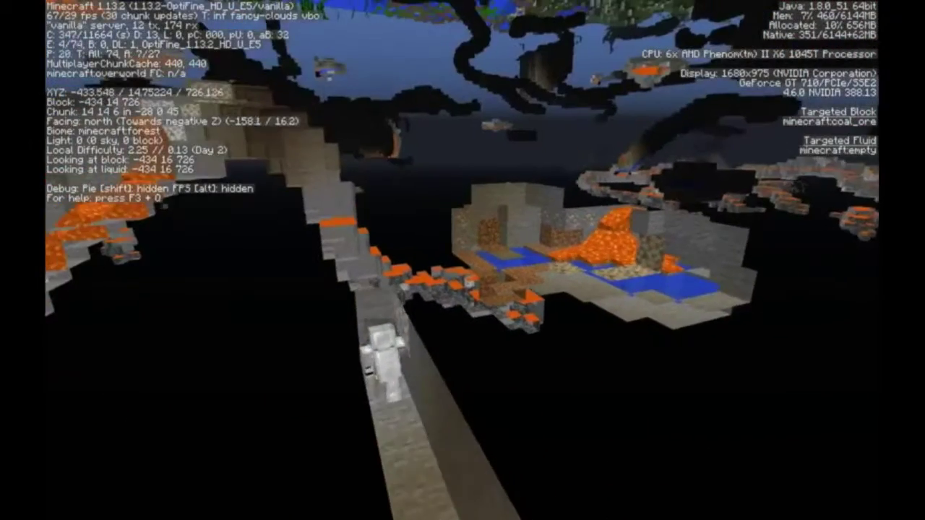
Fly north and up toward the surface, then turn to look down on the lava caves.
{"action": "key", "text": "w"}
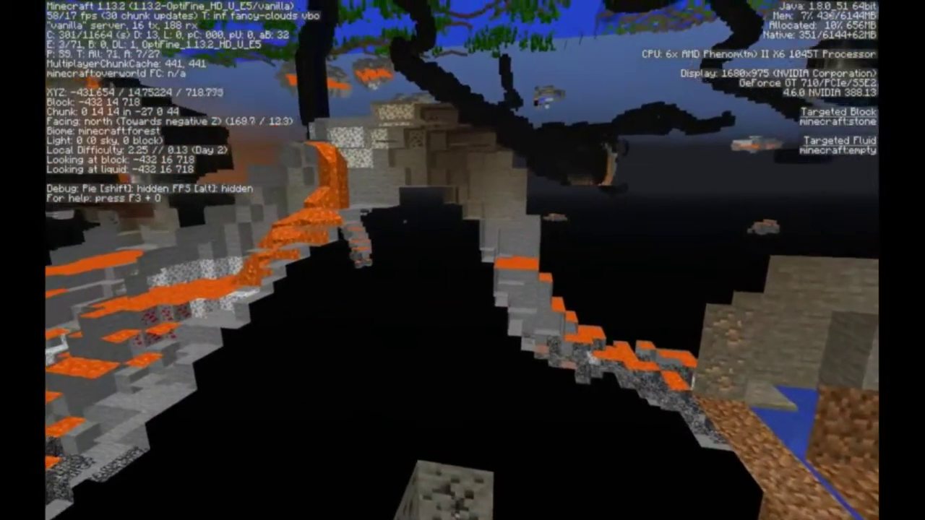
{"action": "left_click_drag", "start_coordinate": [462, 260], "coordinate": [477, 217]}
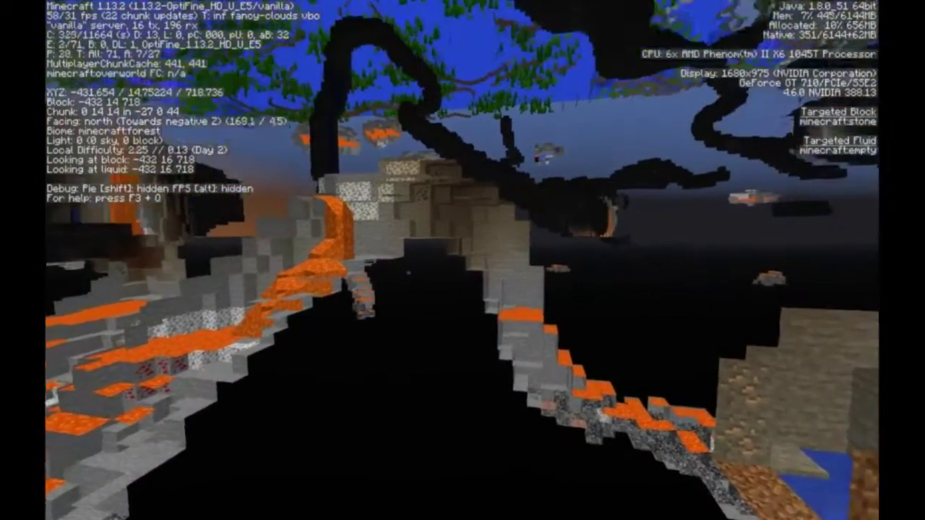
{"action": "key", "text": "w"}
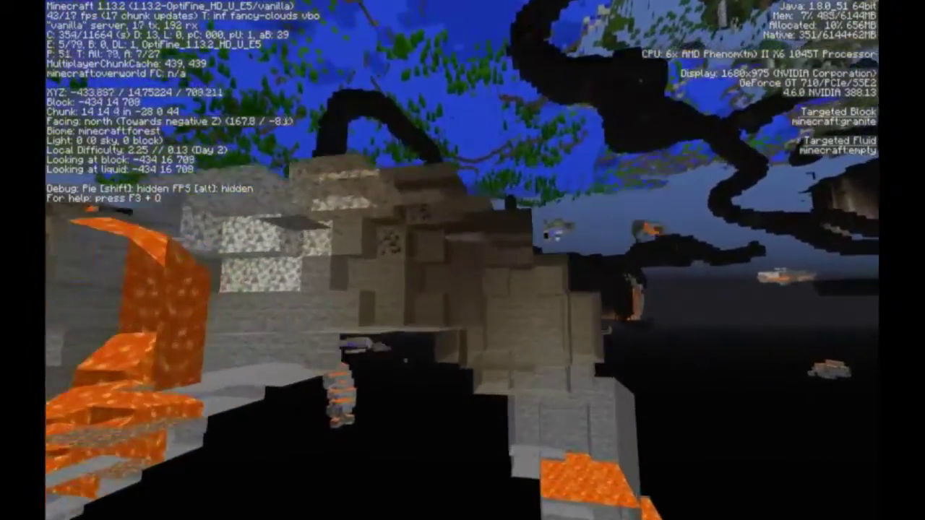
{"action": "key", "text": "w"}
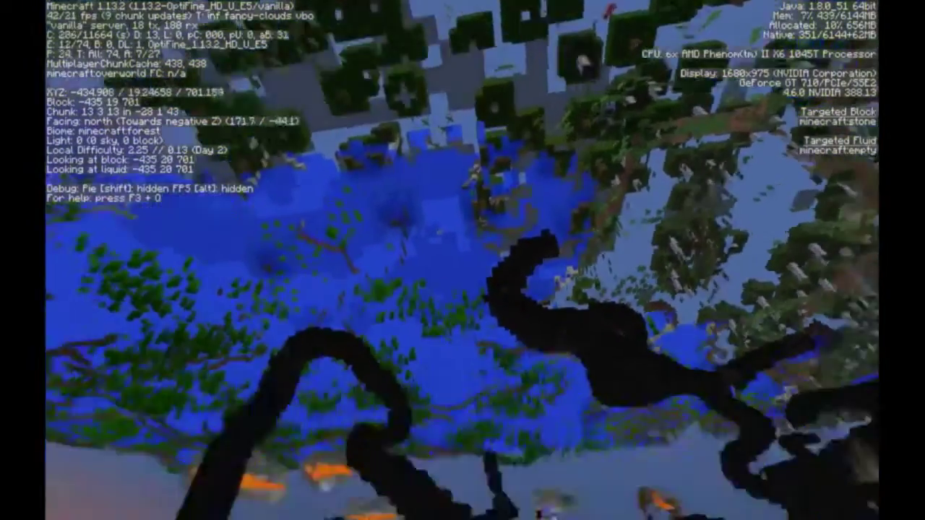
{"action": "left_click_drag", "start_coordinate": [462, 216], "coordinate": [463, 361]}
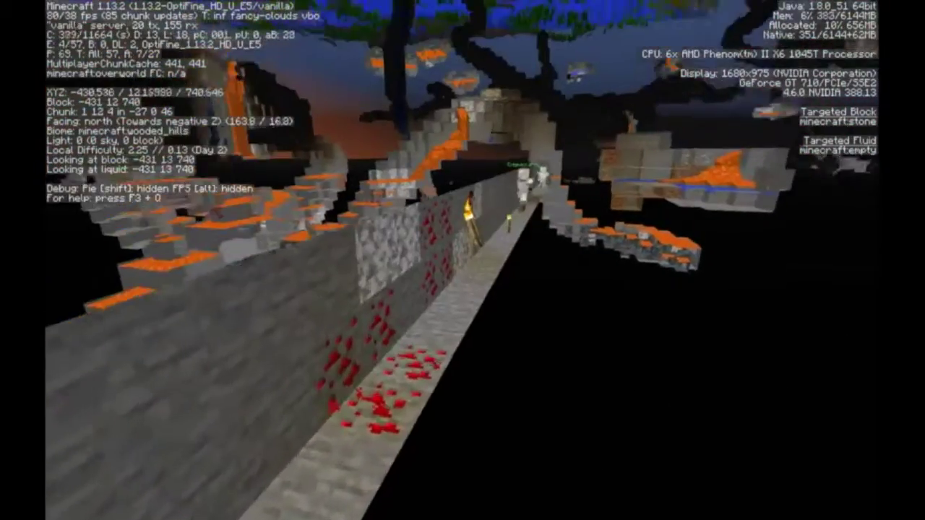
Follow the teammate along the torch-lit corridor, then rise above the lava cave and look around.
{"action": "key", "text": "w"}
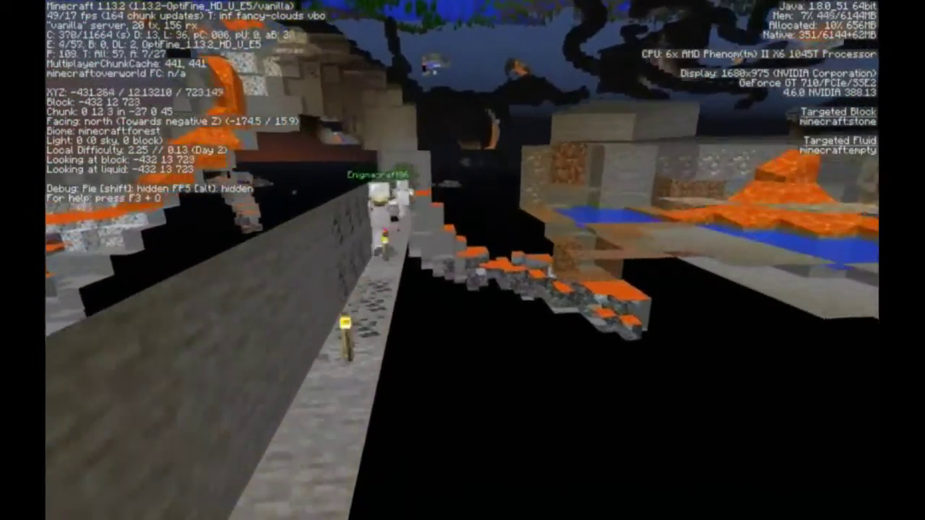
{"action": "key", "text": "w"}
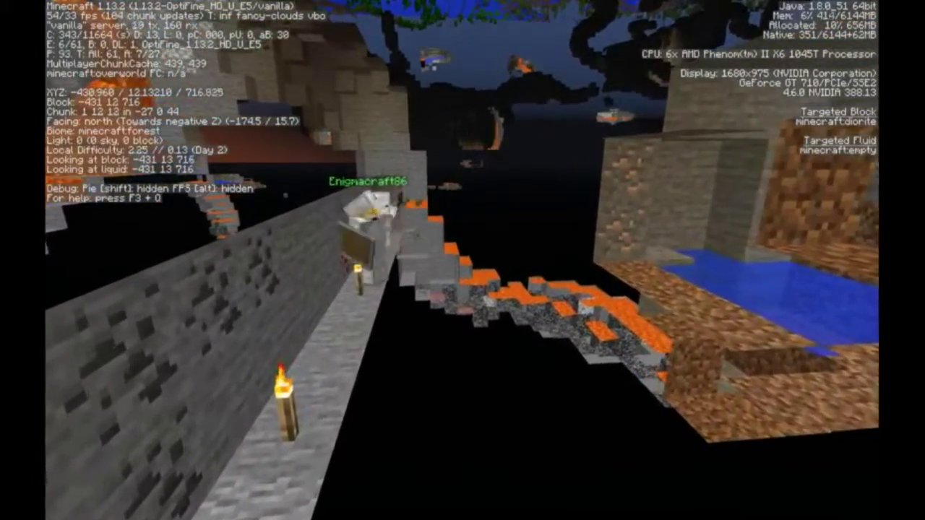
{"action": "key", "text": "w"}
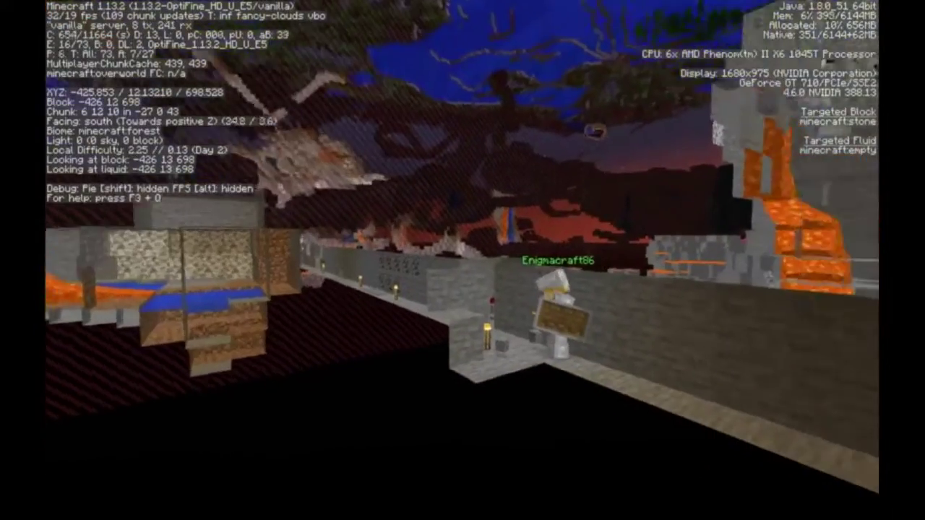
{"action": "key", "text": "w"}
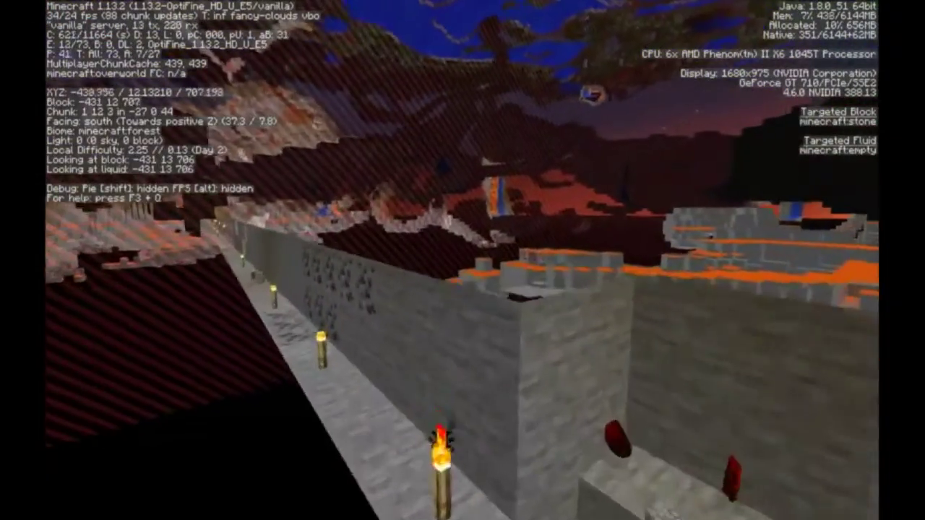
{"action": "key", "text": "w"}
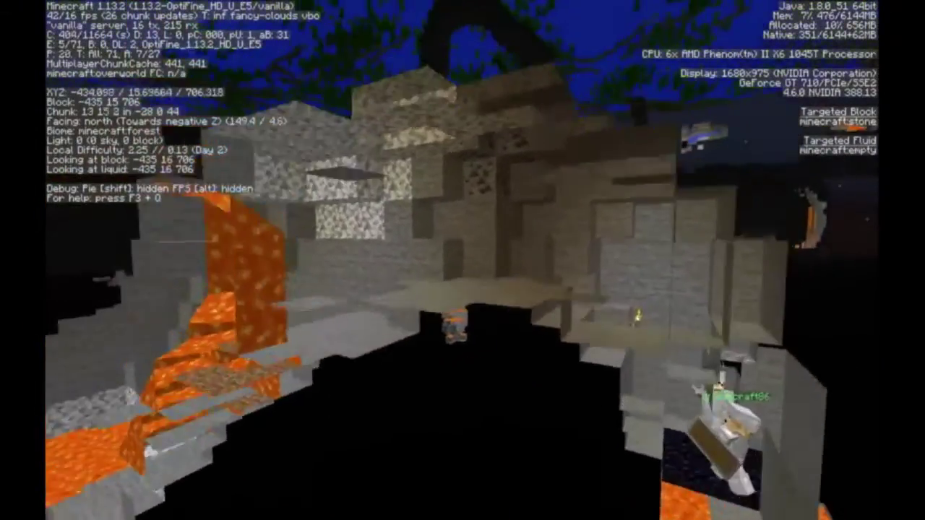
{"action": "key", "text": "space"}
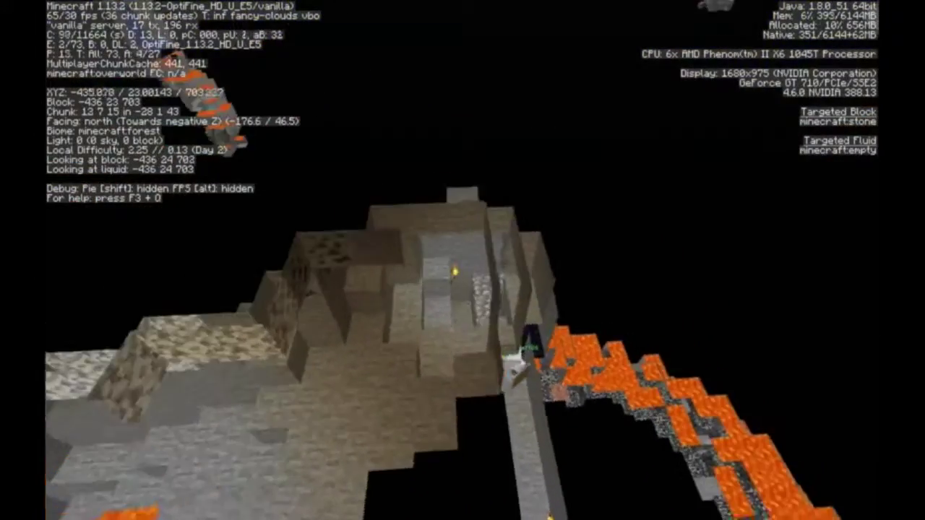
{"action": "key", "text": "w"}
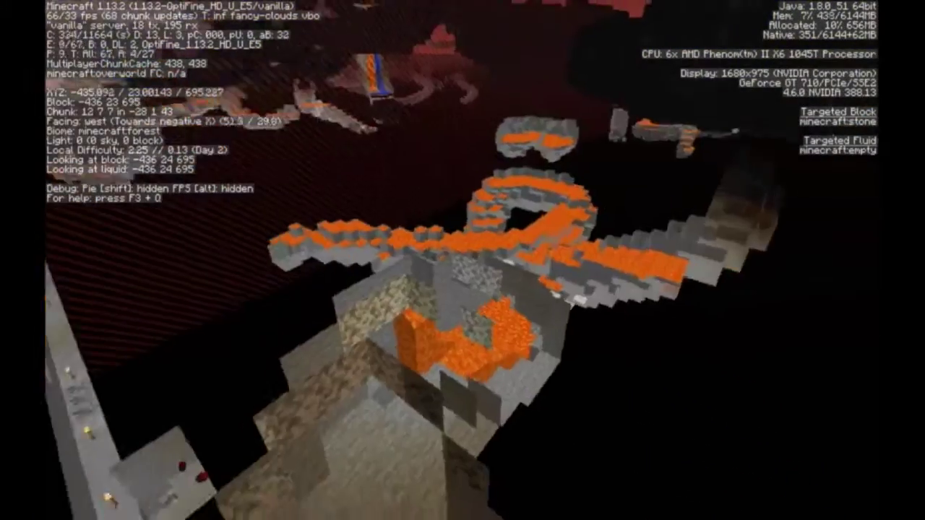
{"action": "key", "text": "w"}
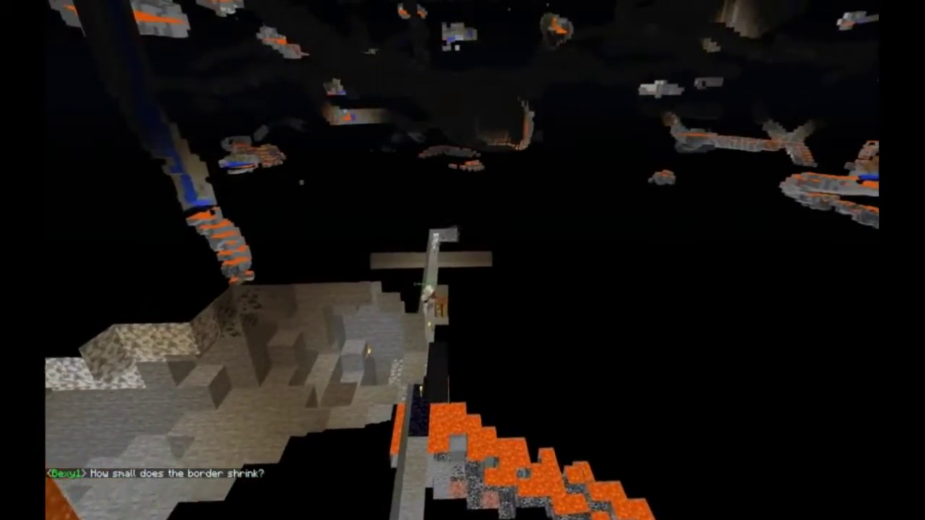
Open the inventory screen over the dark cave view.
{"action": "key", "text": "e"}
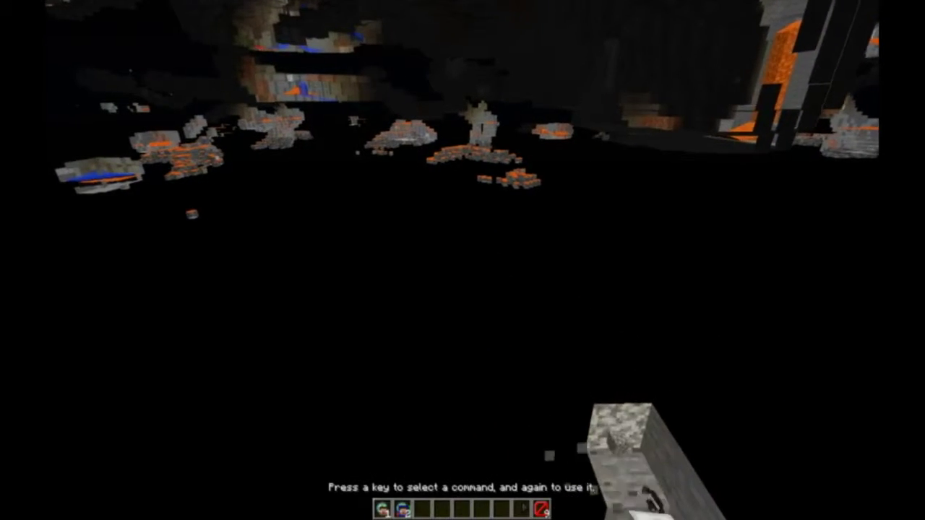
Choose the teleport-to-player command from the spectator menu.
{"action": "key", "text": "1"}
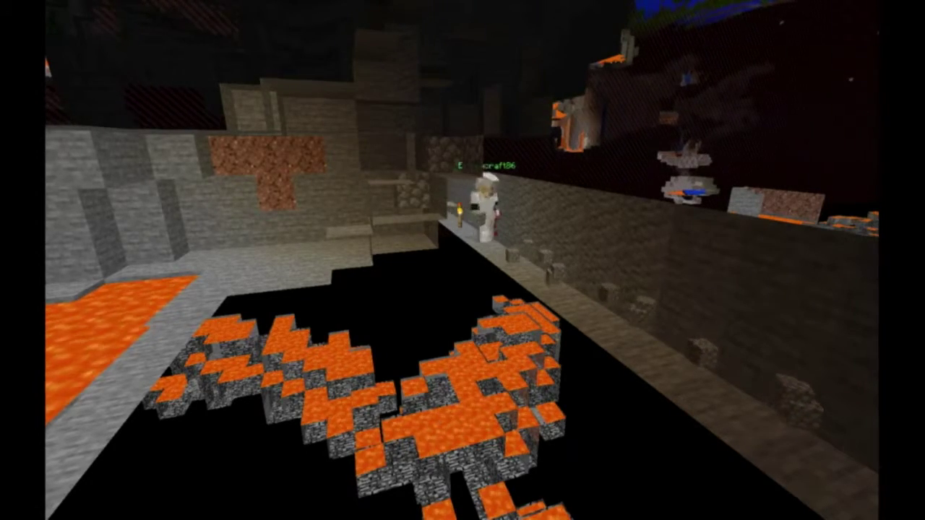
Look across the cave, pull back, then fly along the wall to close in on Enigmacraft86.
{"action": "left_click_drag", "start_coordinate": [463, 261], "coordinate": [651, 217]}
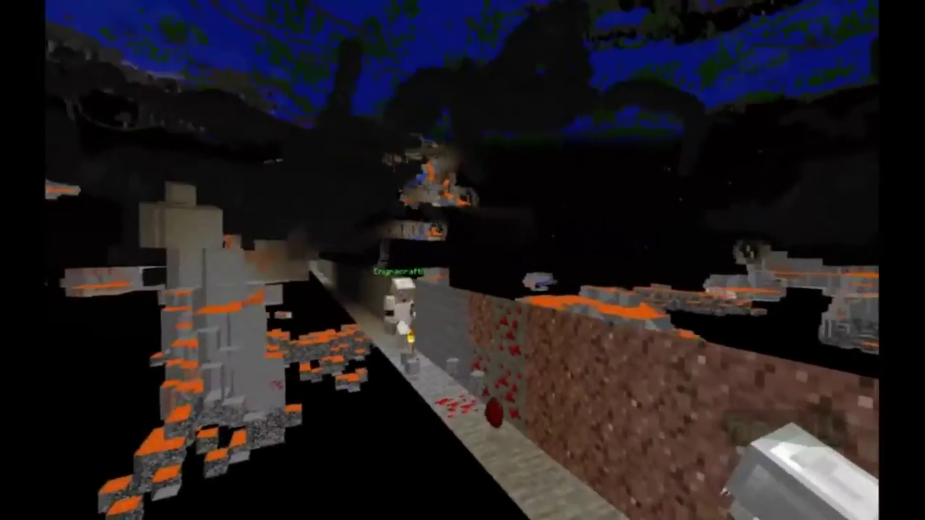
{"action": "key", "text": "s"}
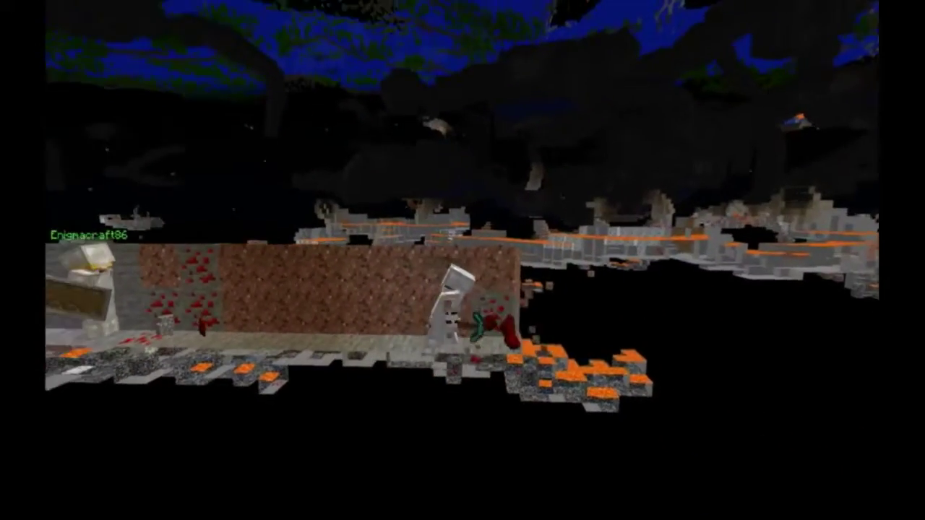
{"action": "key", "text": "w"}
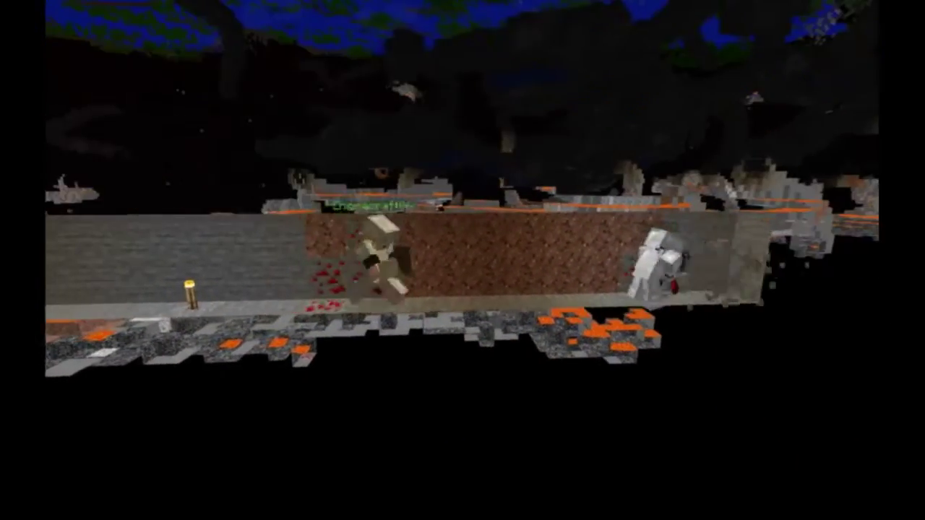
{"action": "key", "text": "w"}
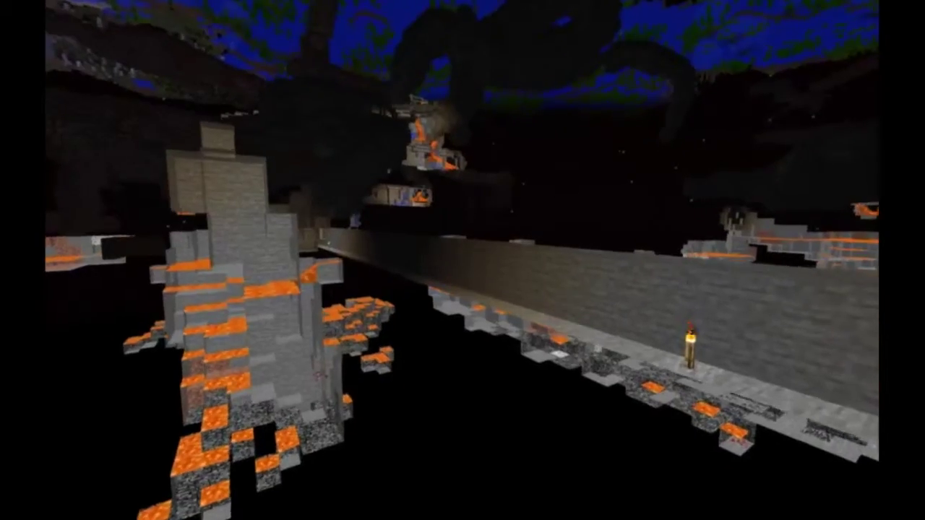
{"action": "key", "text": "w"}
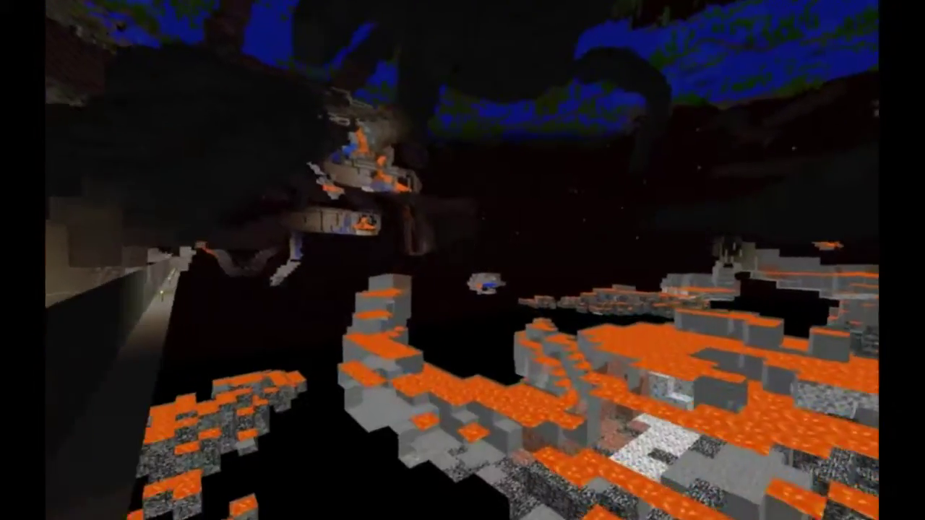
{"action": "key", "text": "w"}
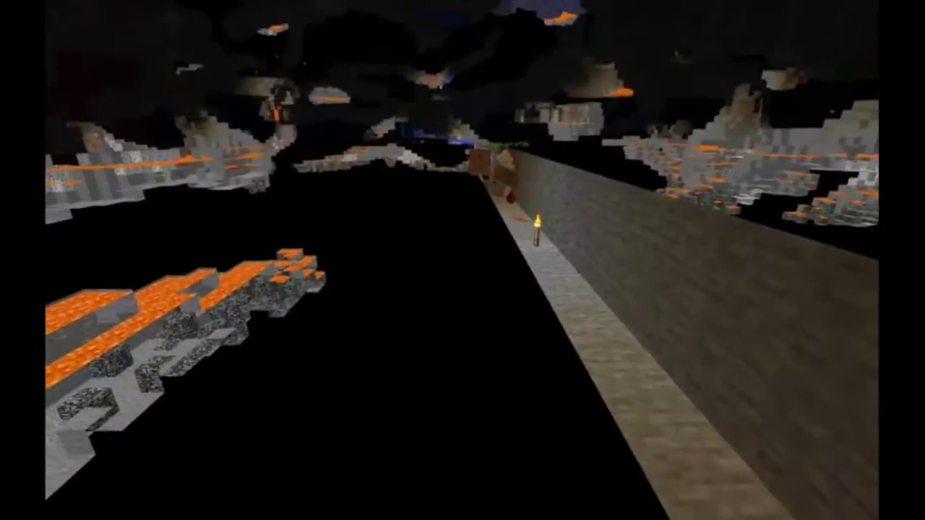
{"action": "key", "text": "w"}
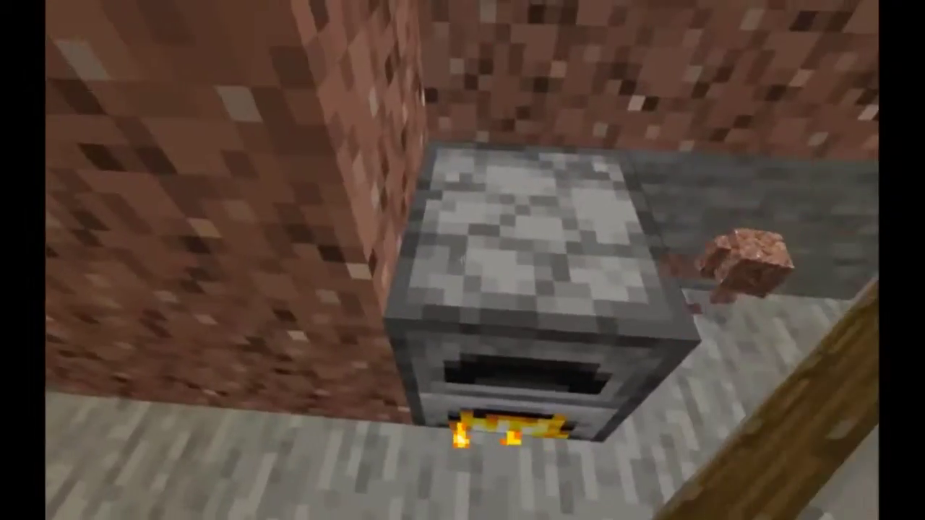
Inspect the contents of the teammate's furnace.
{"action": "right_click", "coordinate": [462, 261]}
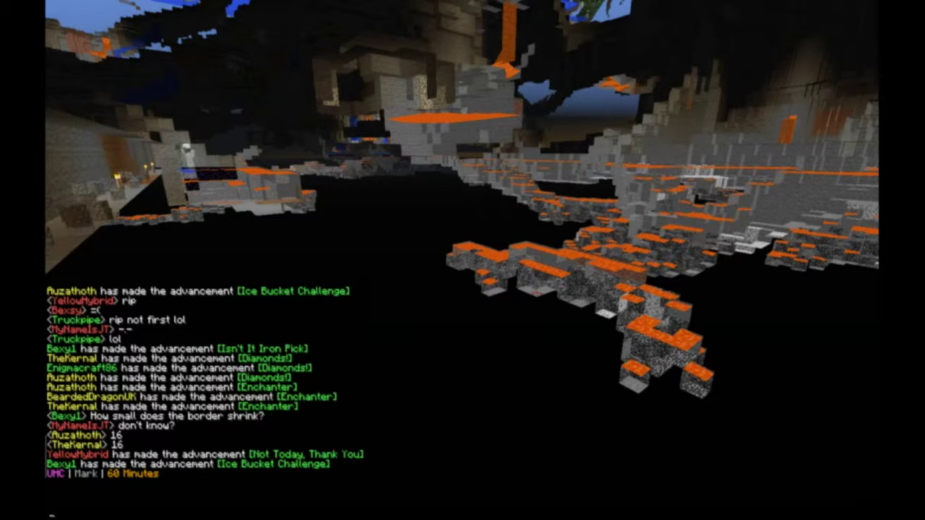
{"action": "scroll", "coordinate": [195, 383], "scroll_direction": "up", "scroll_amount": 7}
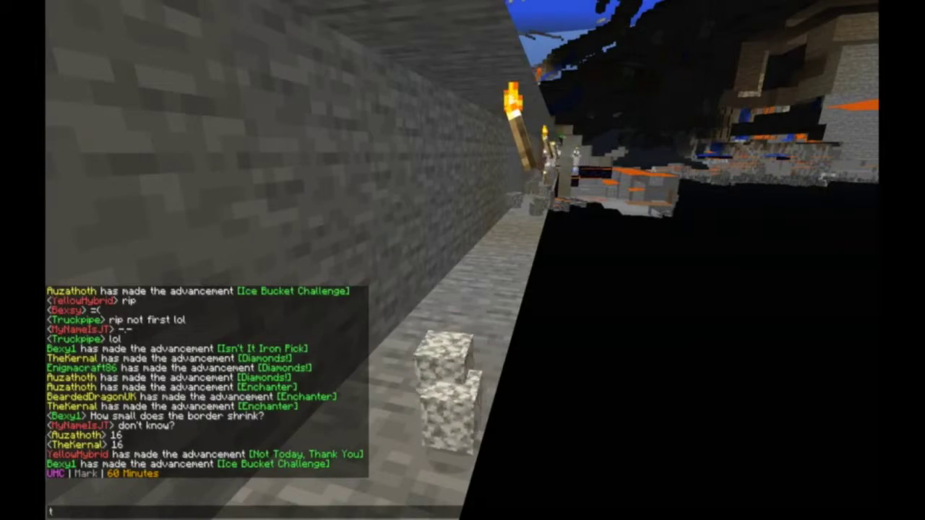
Dismiss the chat overlay to return to the spectator game view.
{"action": "key", "text": "Escape"}
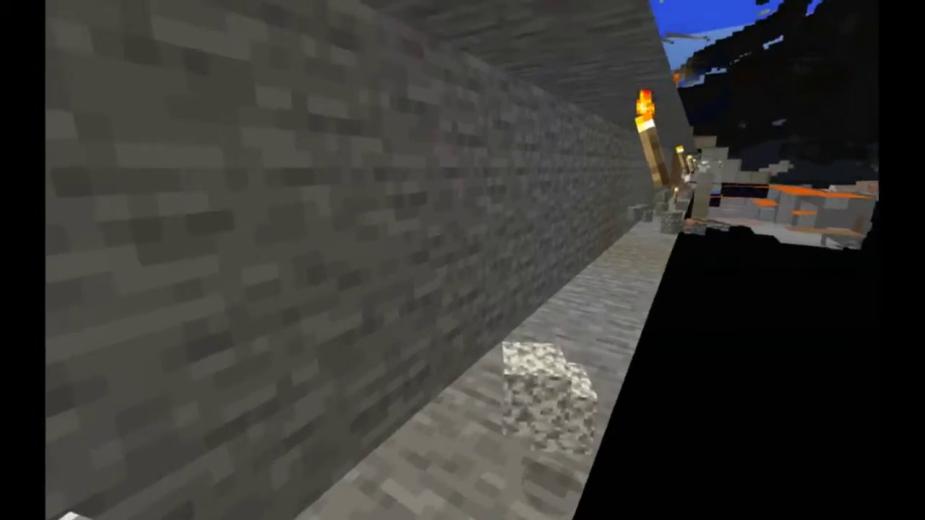